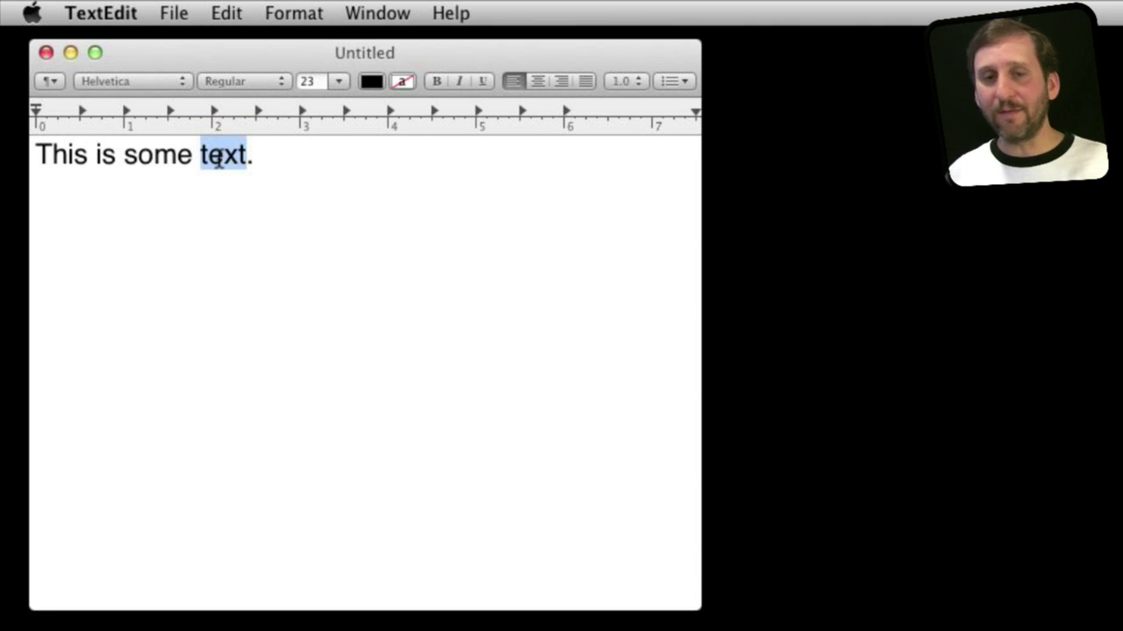
# Open the full Colors window with the word "text" selected
pyautogui.click(374, 81)
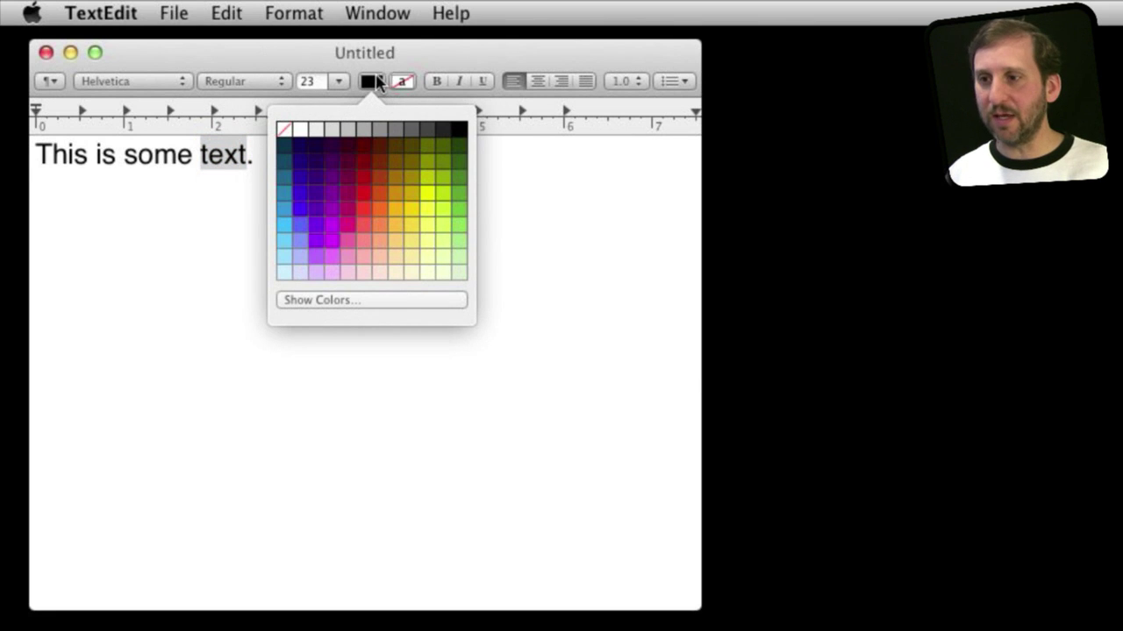
pyautogui.click(513, 205)
pyautogui.doubleClick(225, 153)
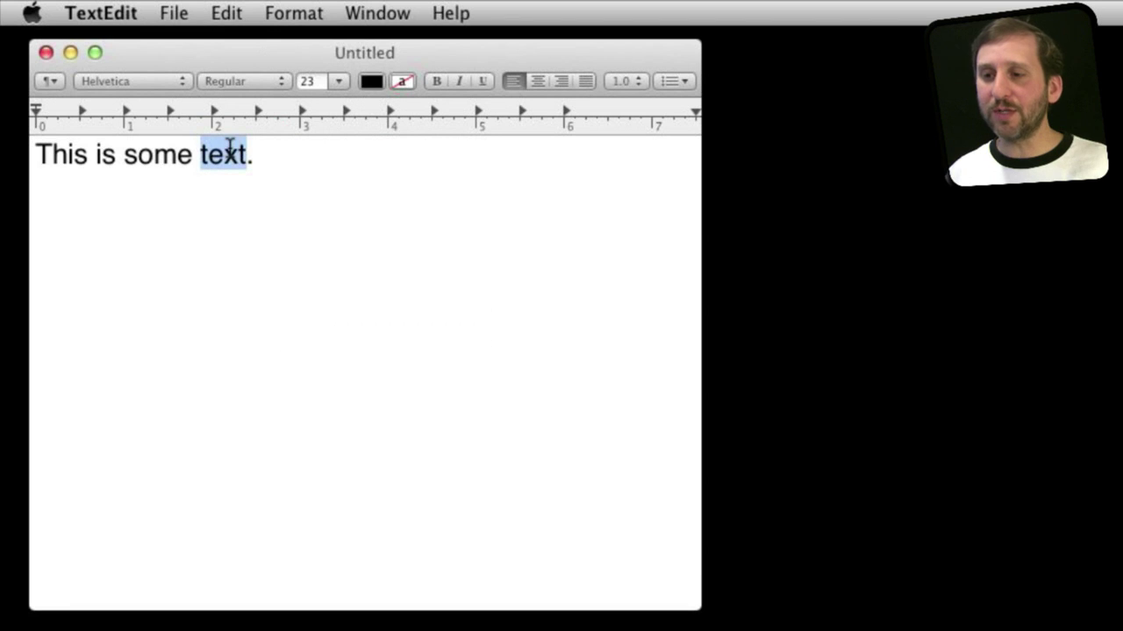
pyautogui.click(294, 13)
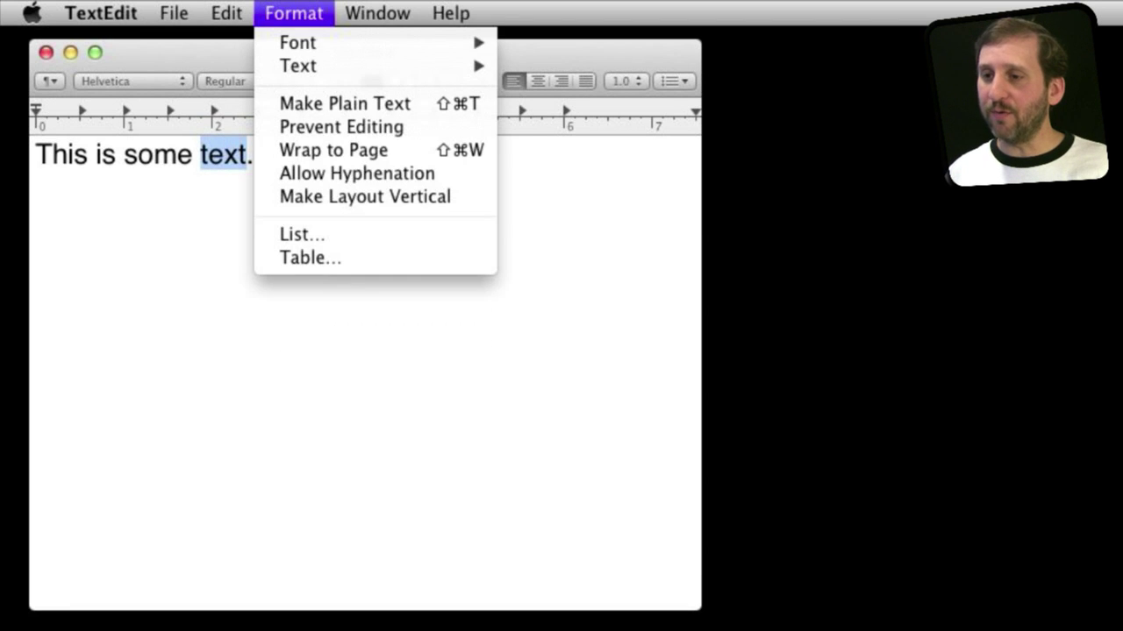
pyautogui.moveTo(303, 42)
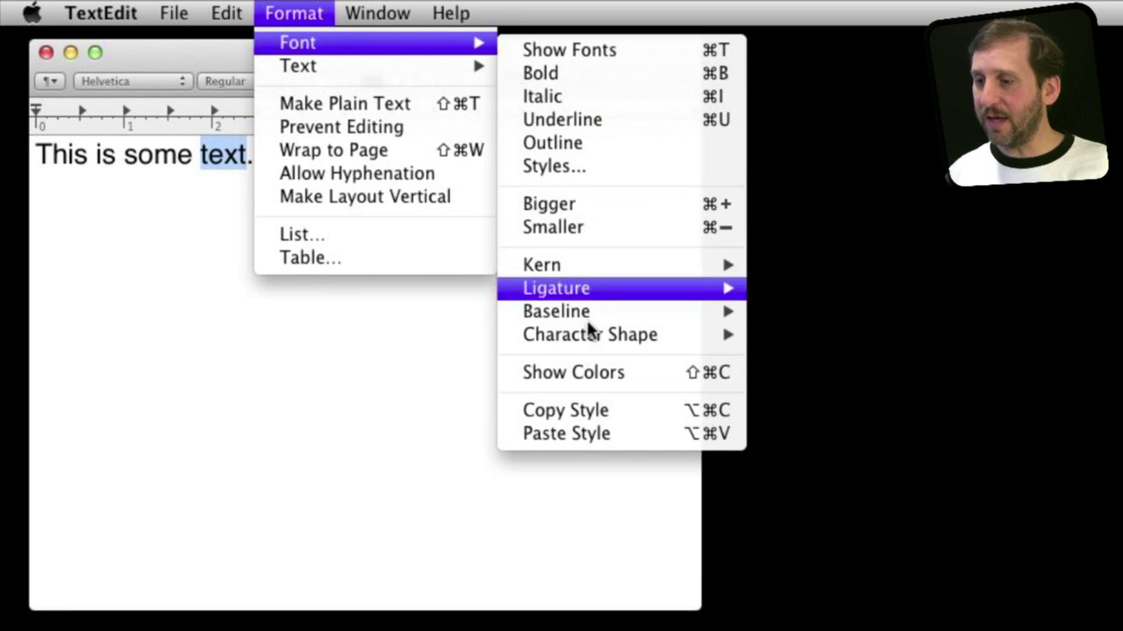
pyautogui.click(589, 376)
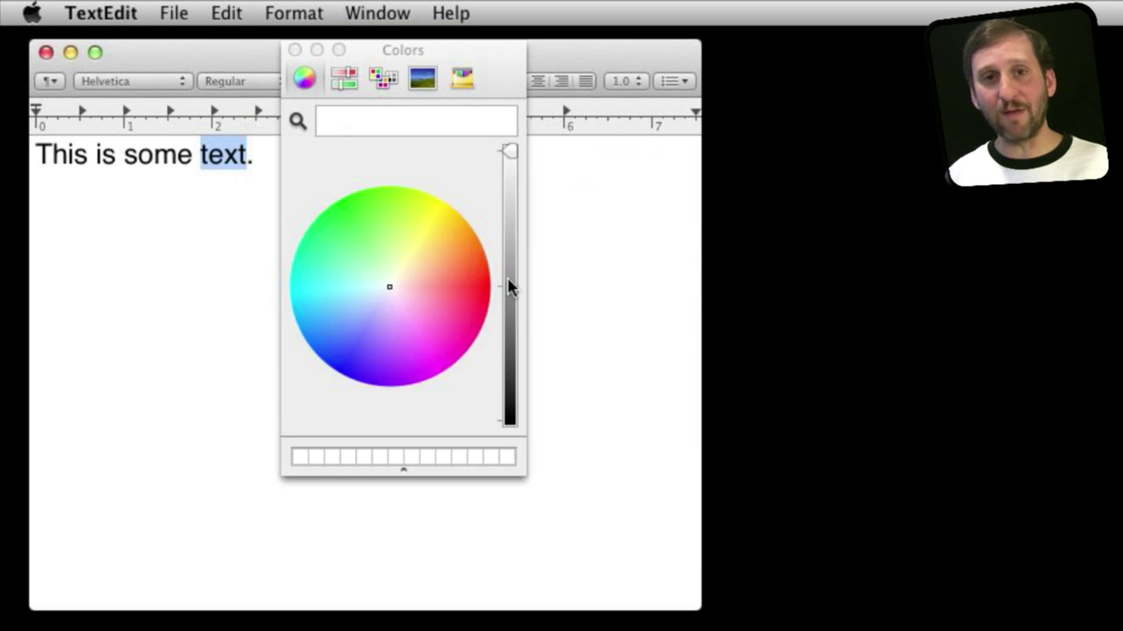
pyautogui.click(465, 56)
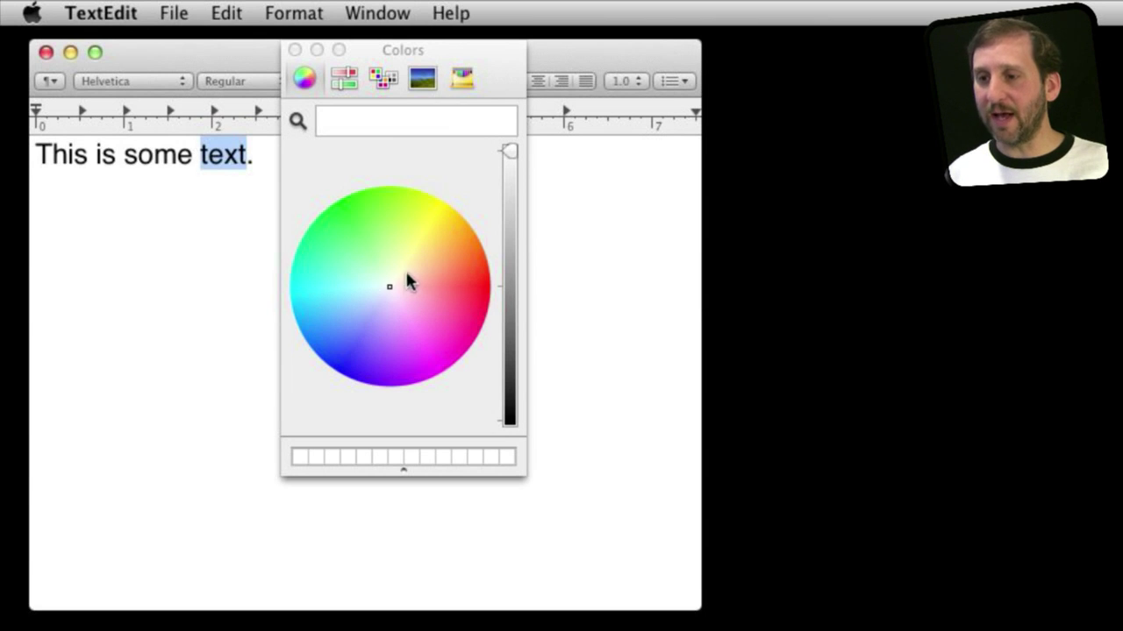
# Try red, blue, pale cyan and pink from the color wheel on the word "text", and adjust the brightness
pyautogui.click(486, 295)
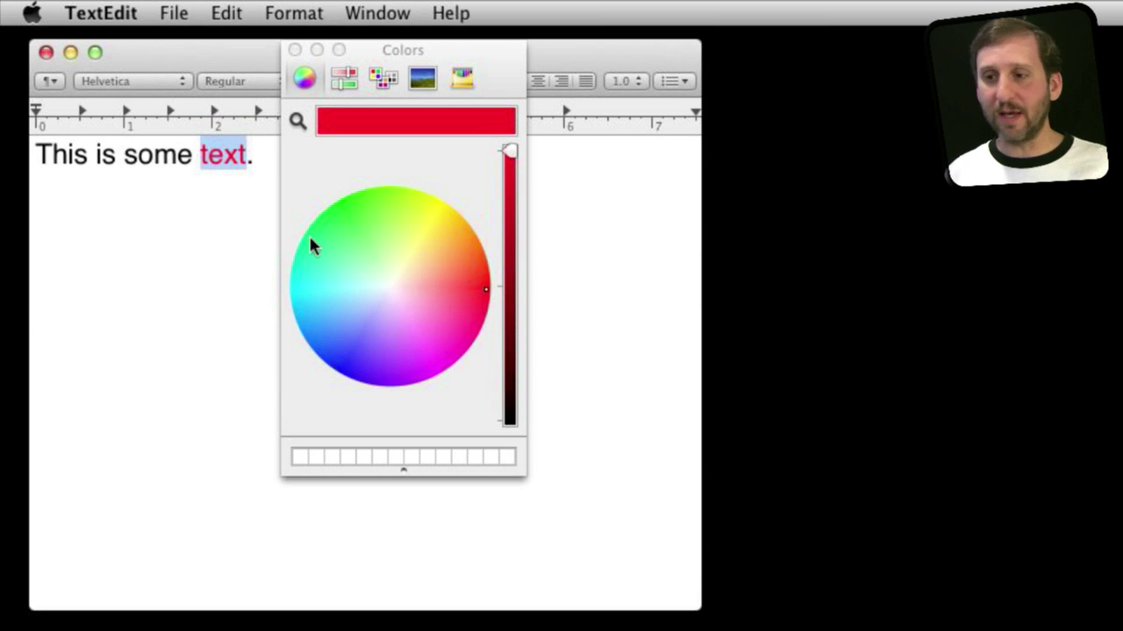
pyautogui.click(343, 375)
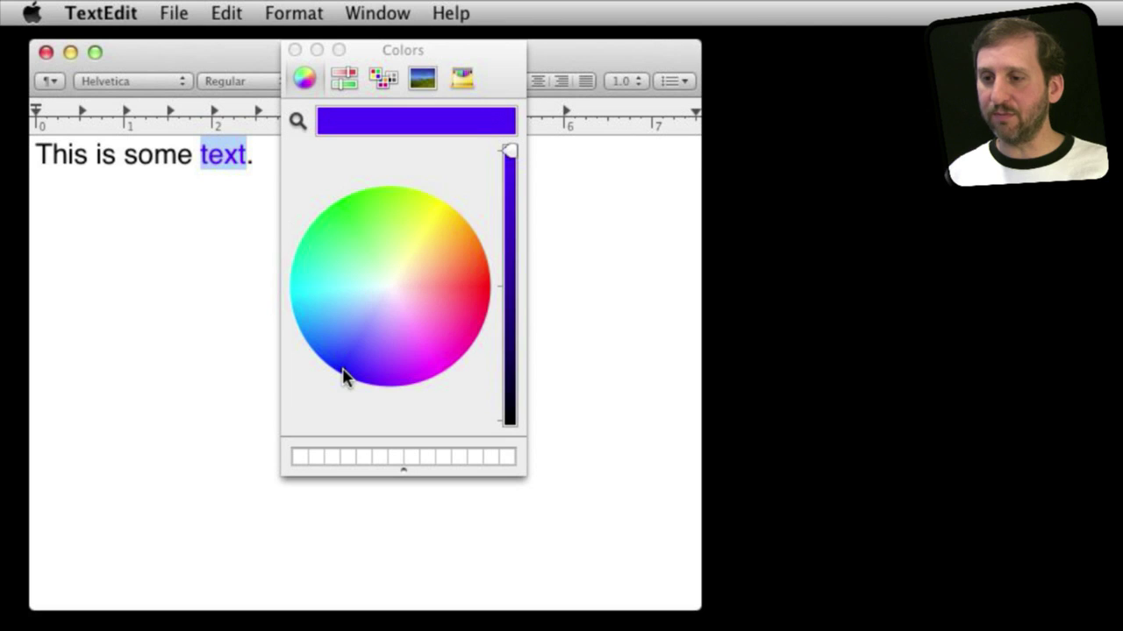
pyautogui.click(351, 289)
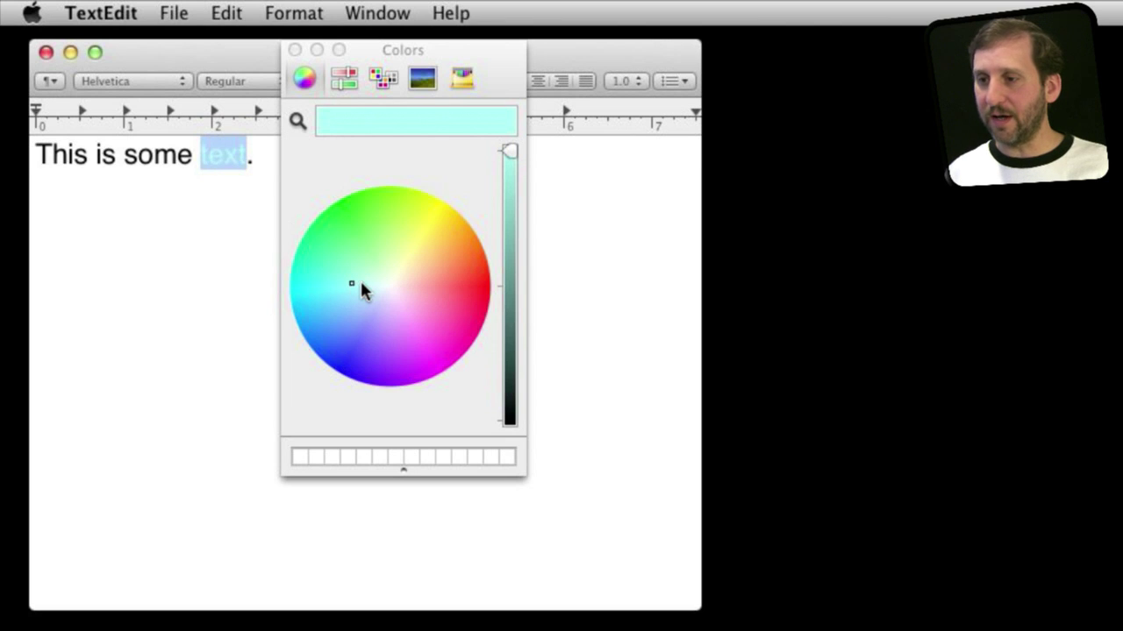
pyautogui.click(403, 305)
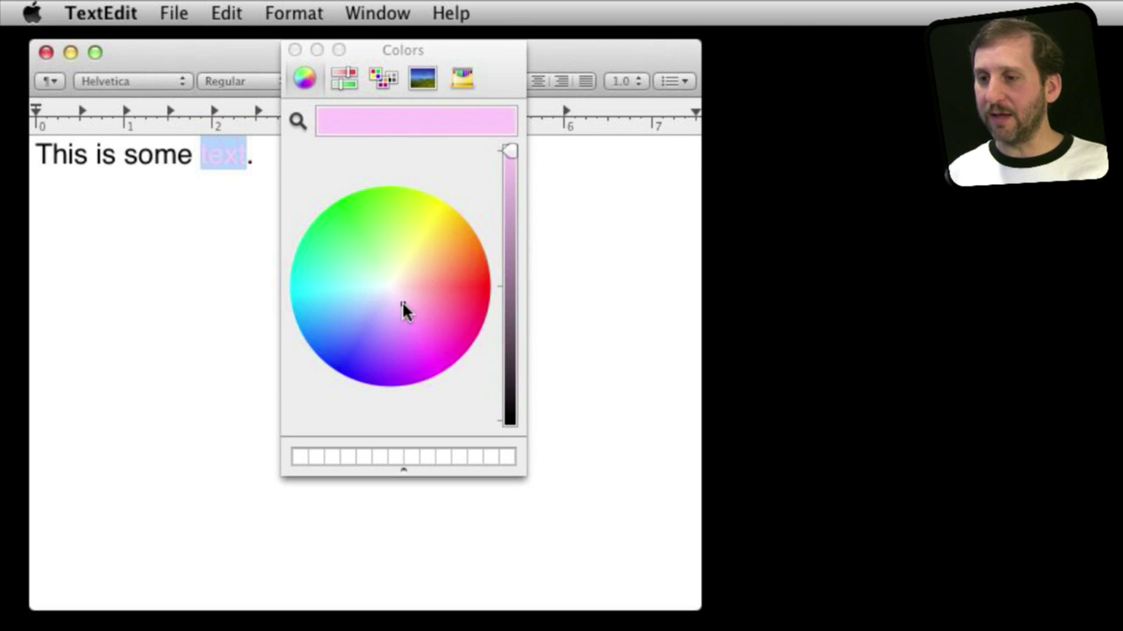
pyautogui.moveTo(377, 256); pyautogui.dragTo(342, 351)
pyautogui.moveTo(509, 151); pyautogui.dragTo(494, 219)
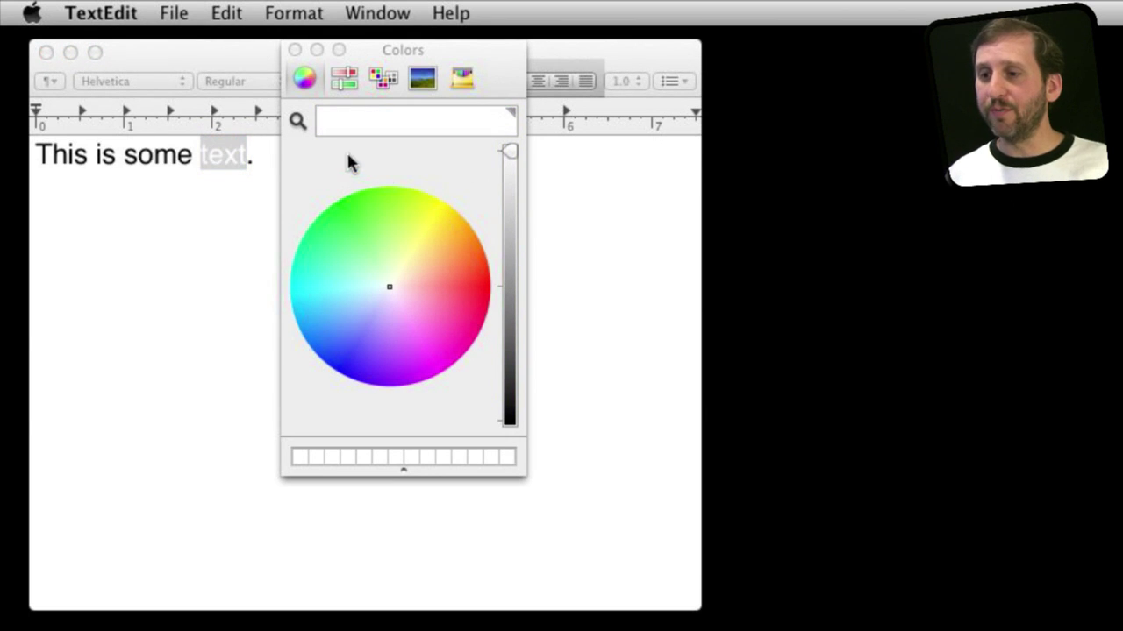
# Sample the gray of the document window's title bar as the color of the word "text"
pyautogui.click(297, 122)
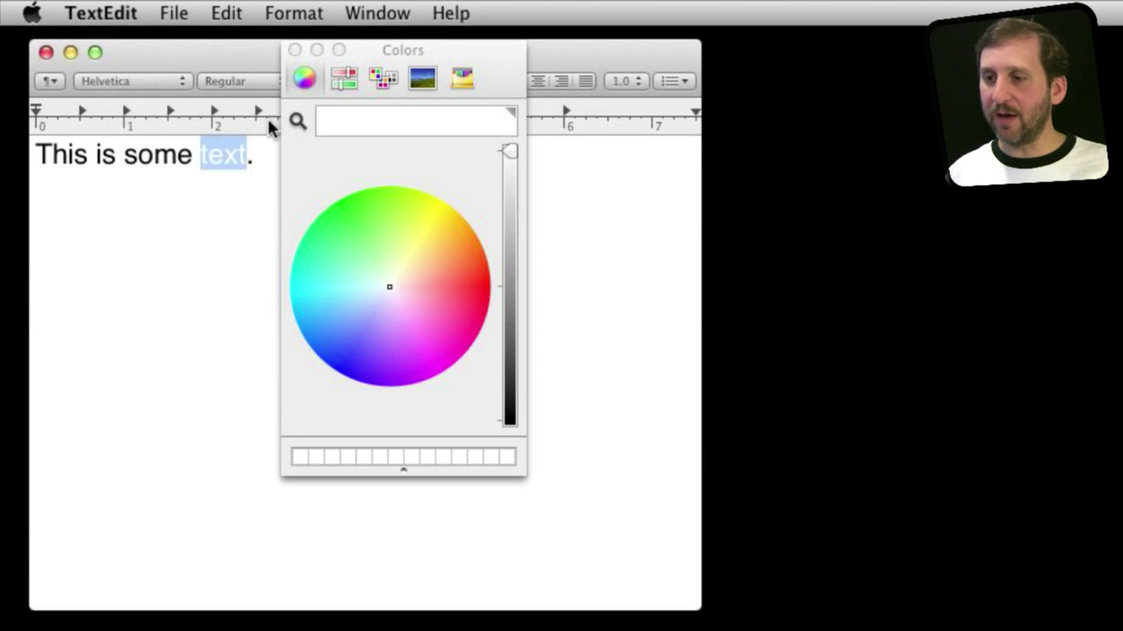
pyautogui.click(297, 123)
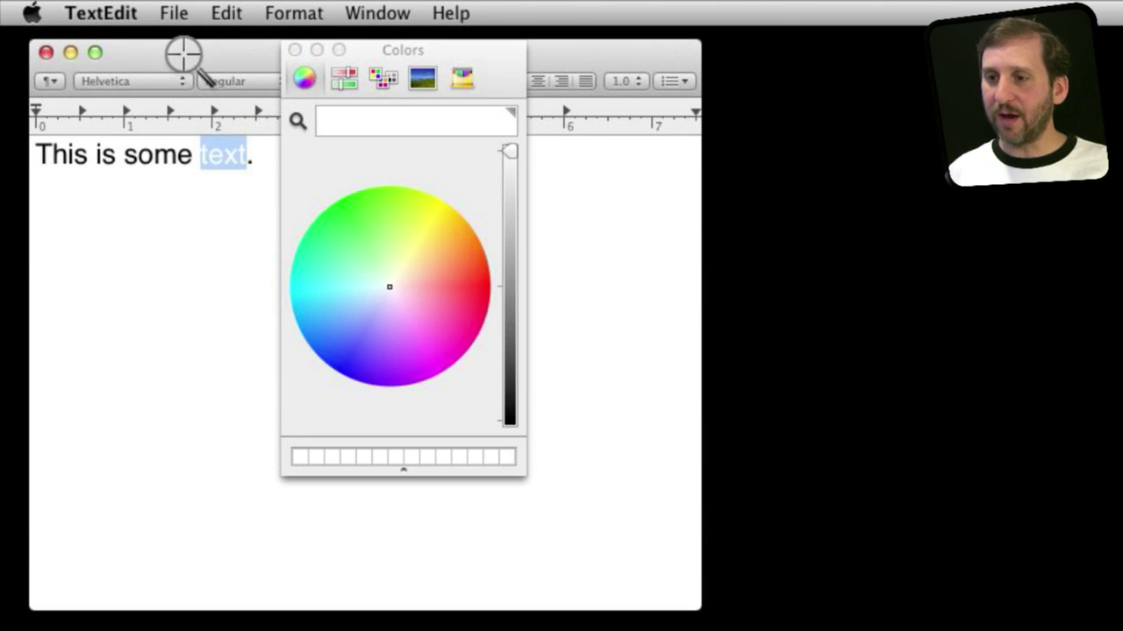
pyautogui.click(183, 54)
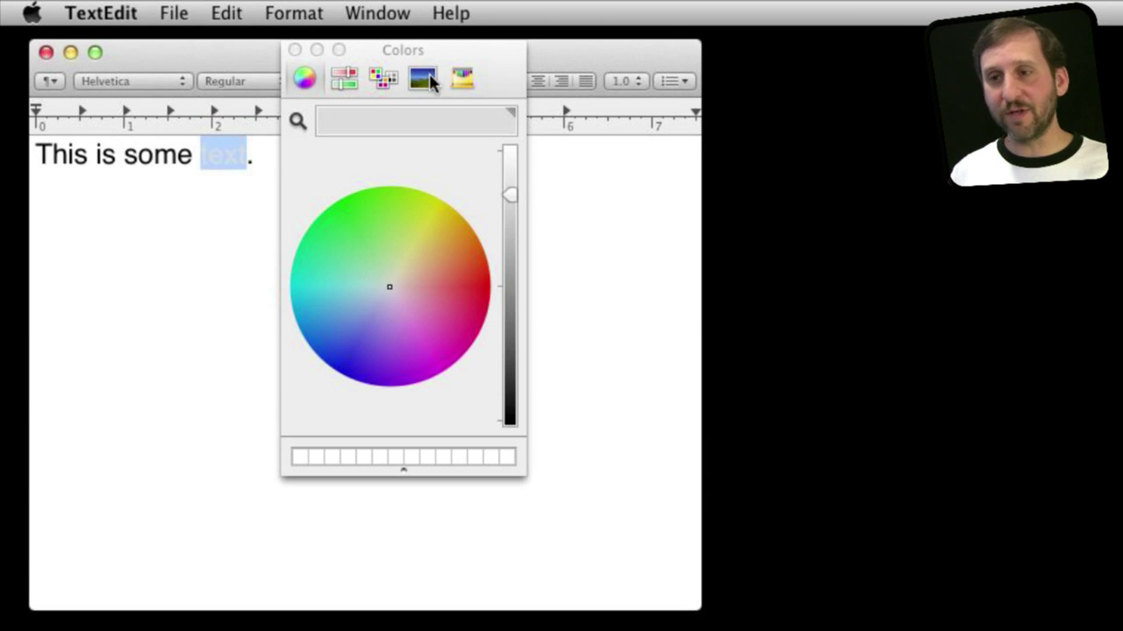
# Darken the gray of the word "text" with the Gray Scale Slider
pyautogui.click(344, 79)
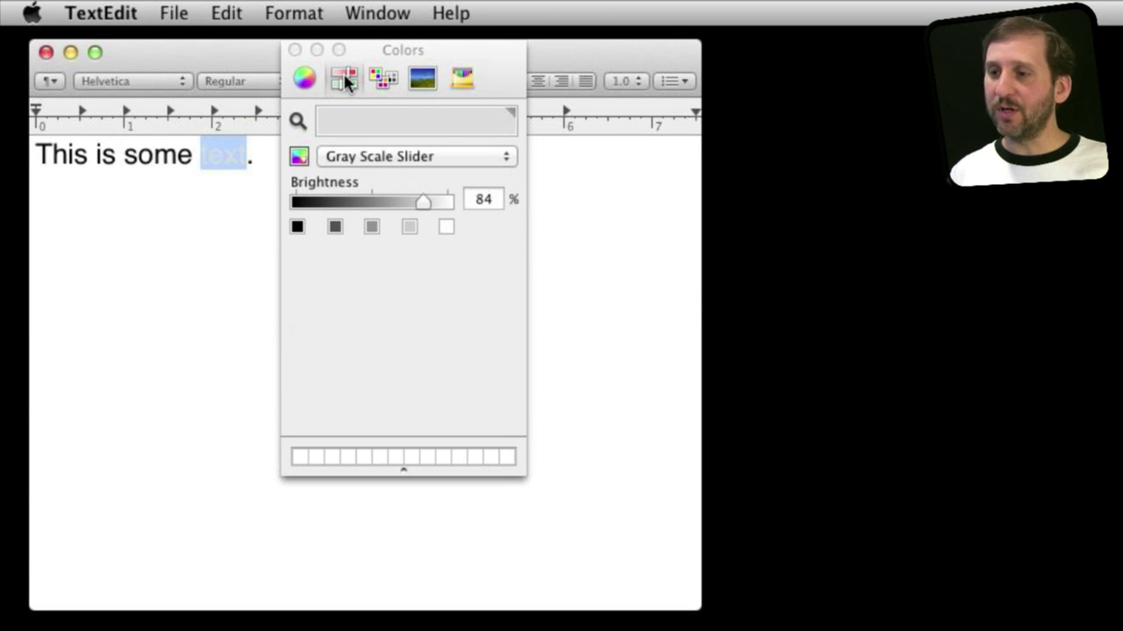
pyautogui.click(388, 157)
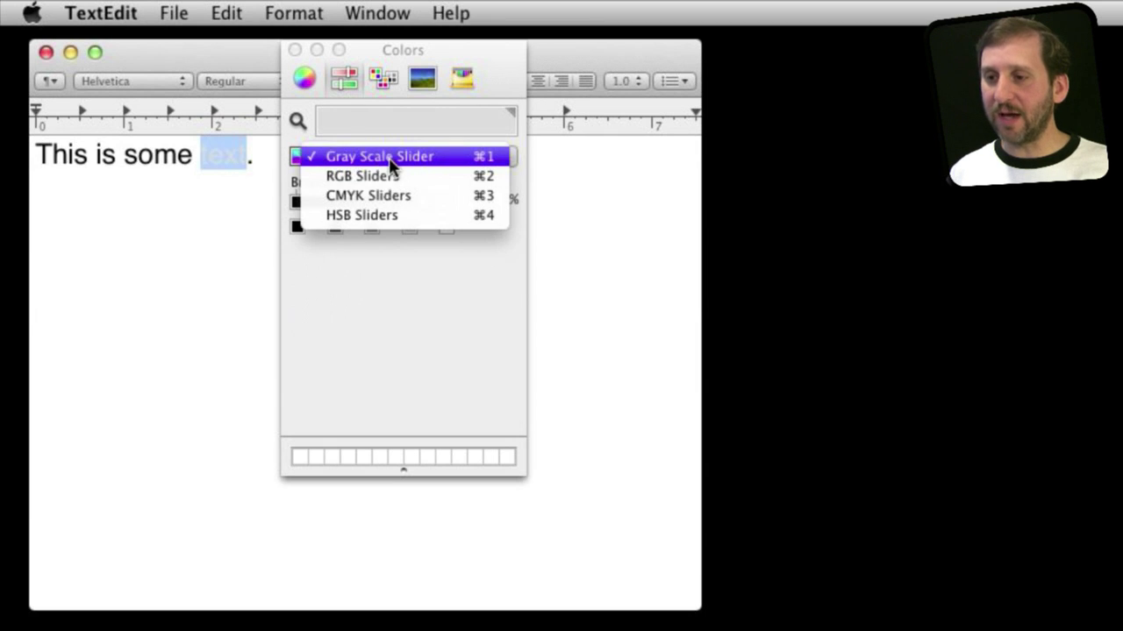
pyautogui.click(389, 159)
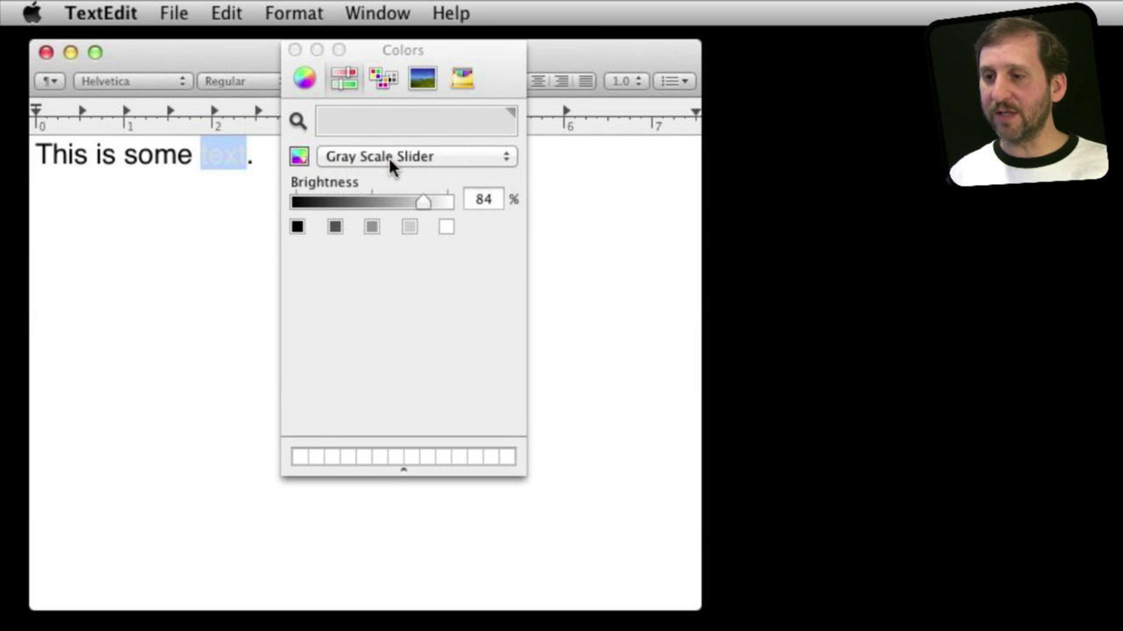
pyautogui.moveTo(422, 203); pyautogui.dragTo(395, 243)
# Switch to RGB Sliders and raise the green value of the word "text" to 255
pyautogui.click(361, 158)
pyautogui.click(369, 179)
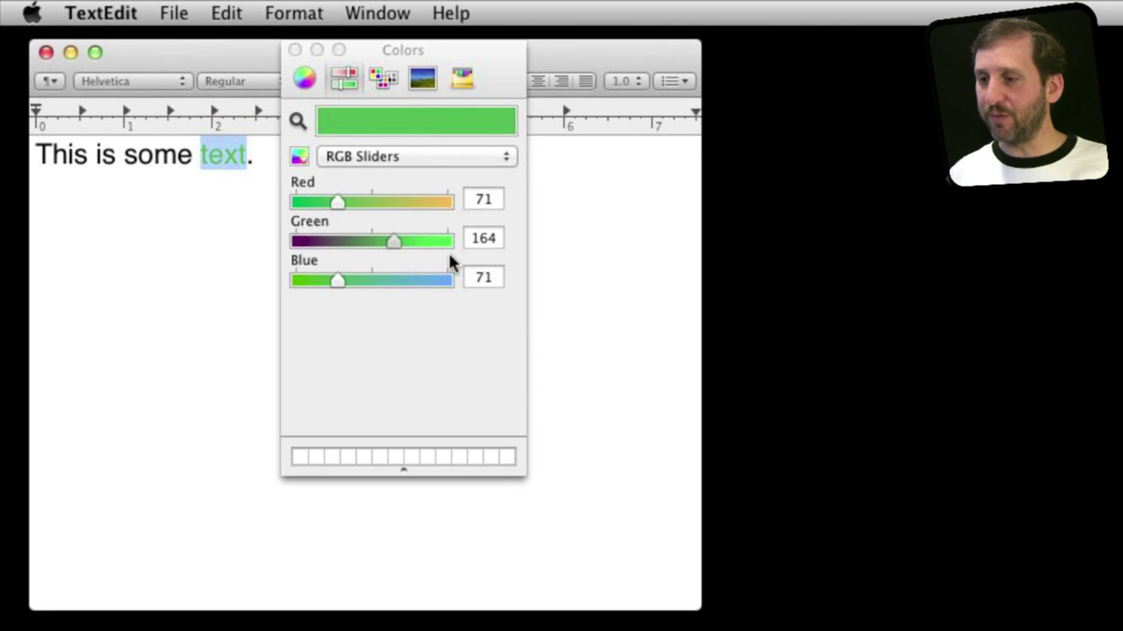
pyautogui.moveTo(412, 244); pyautogui.dragTo(461, 245)
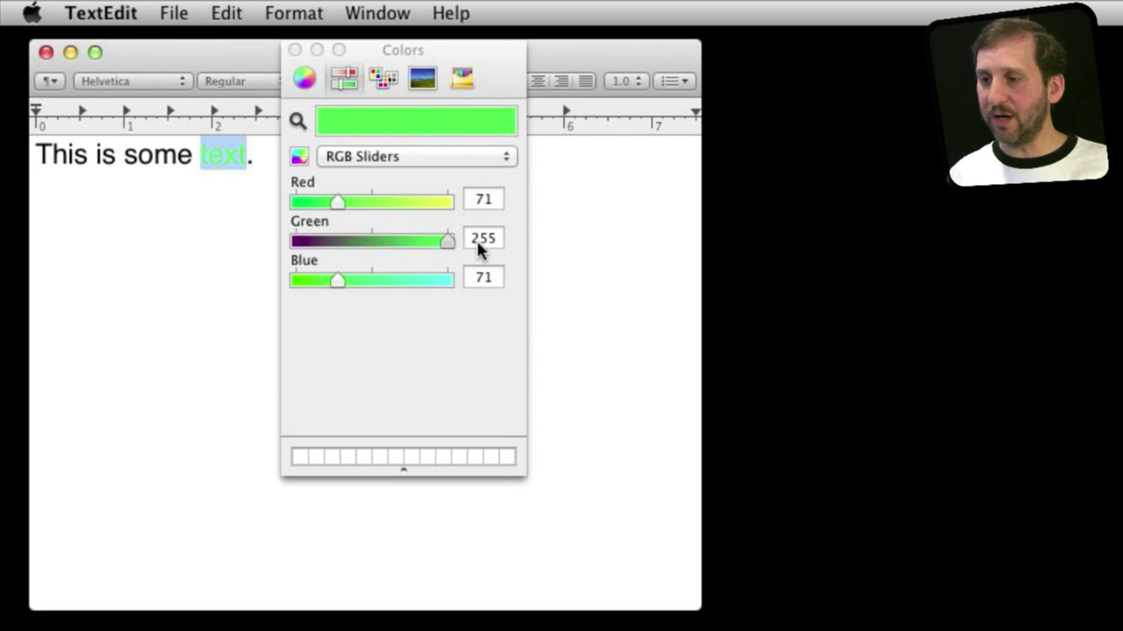
# View the CMYK Sliders, then use HSB Sliders to set hue 268°, saturation 63% and brightness 27%
pyautogui.click(373, 155)
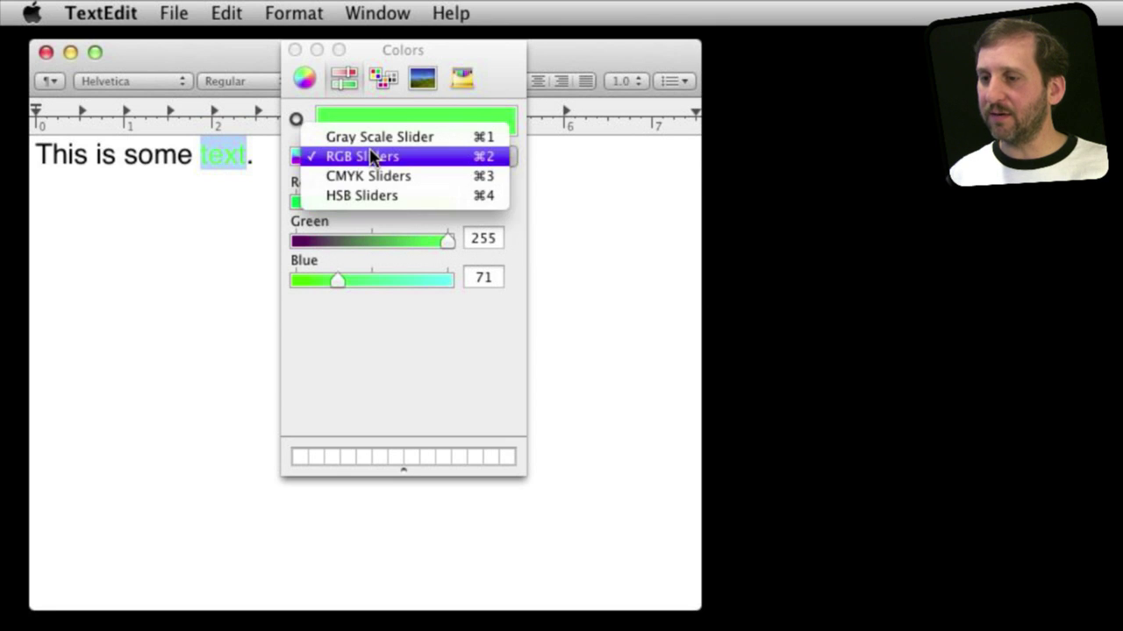
pyautogui.click(374, 183)
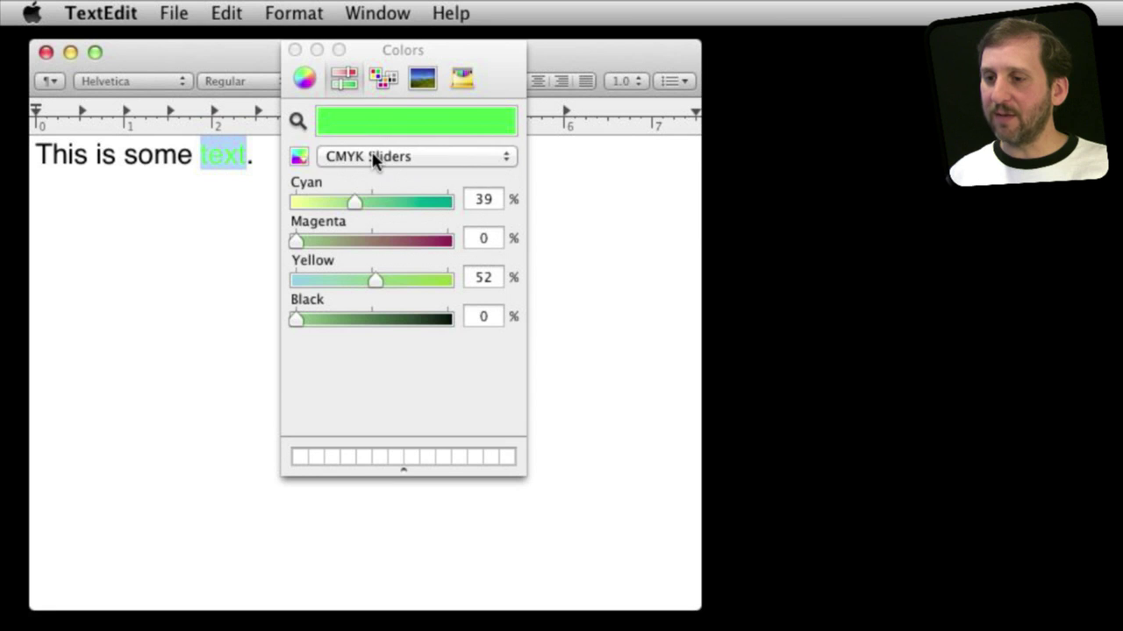
pyautogui.click(372, 156)
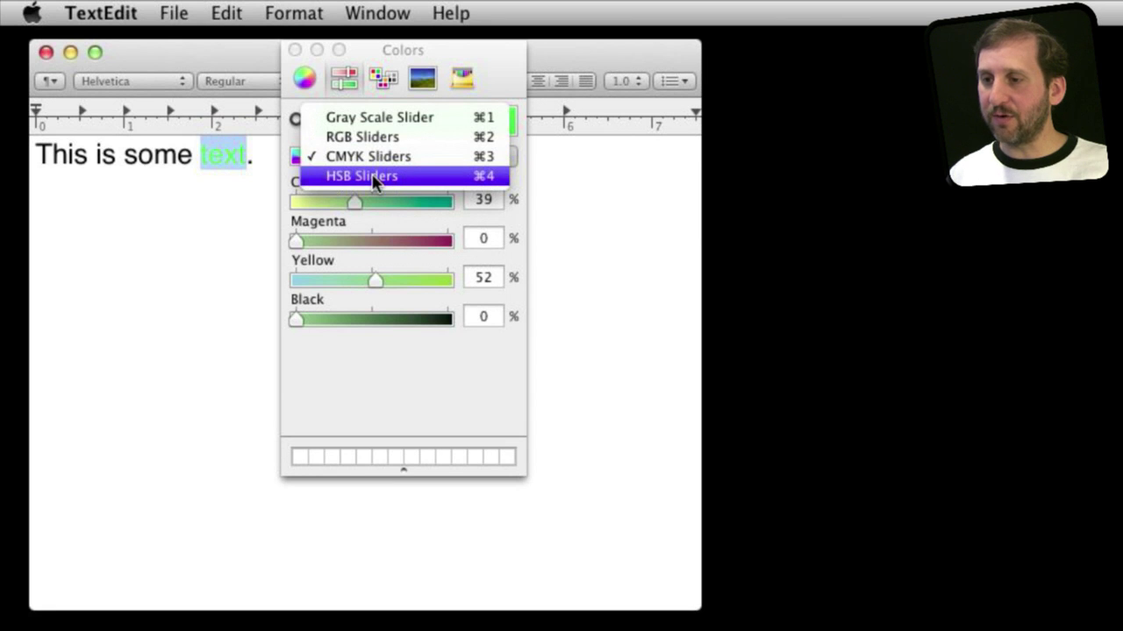
pyautogui.click(374, 177)
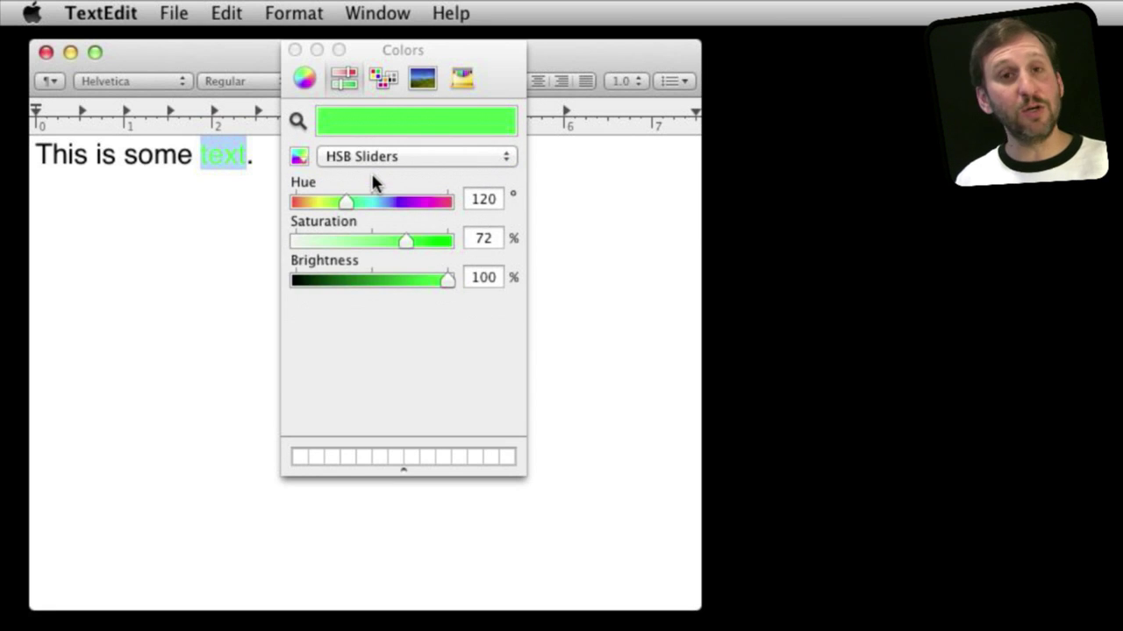
pyautogui.moveTo(344, 195); pyautogui.dragTo(419, 207)
pyautogui.moveTo(403, 247); pyautogui.dragTo(364, 244)
pyautogui.moveTo(443, 279); pyautogui.dragTo(350, 280)
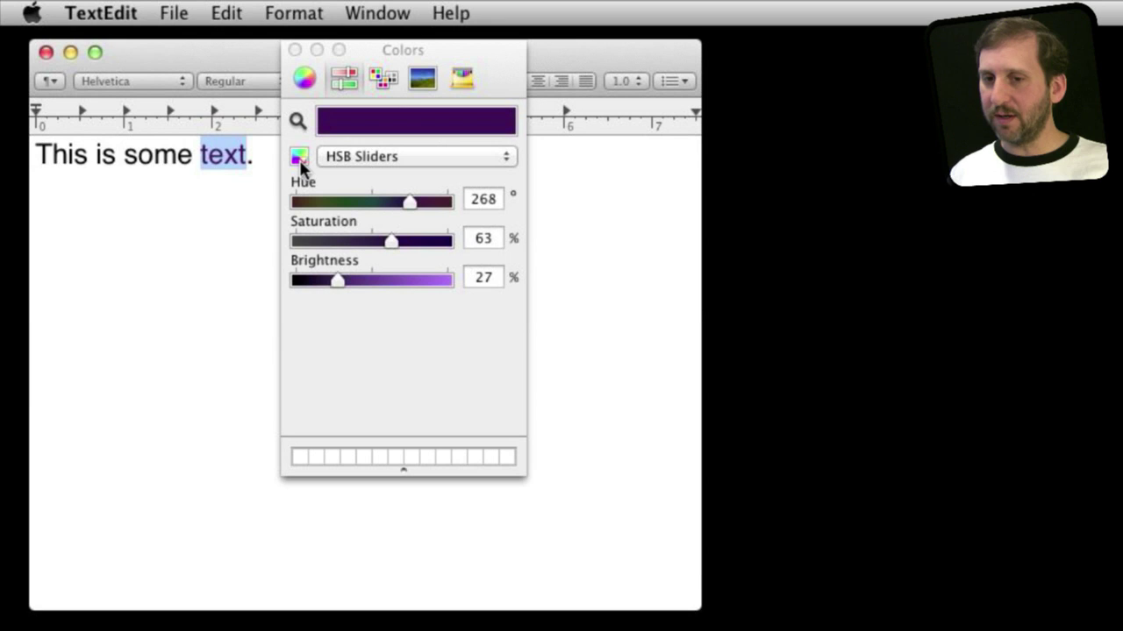
# Set the hue to 128° and choose the NTSC (1953) color profile
pyautogui.moveTo(410, 203); pyautogui.dragTo(350, 204)
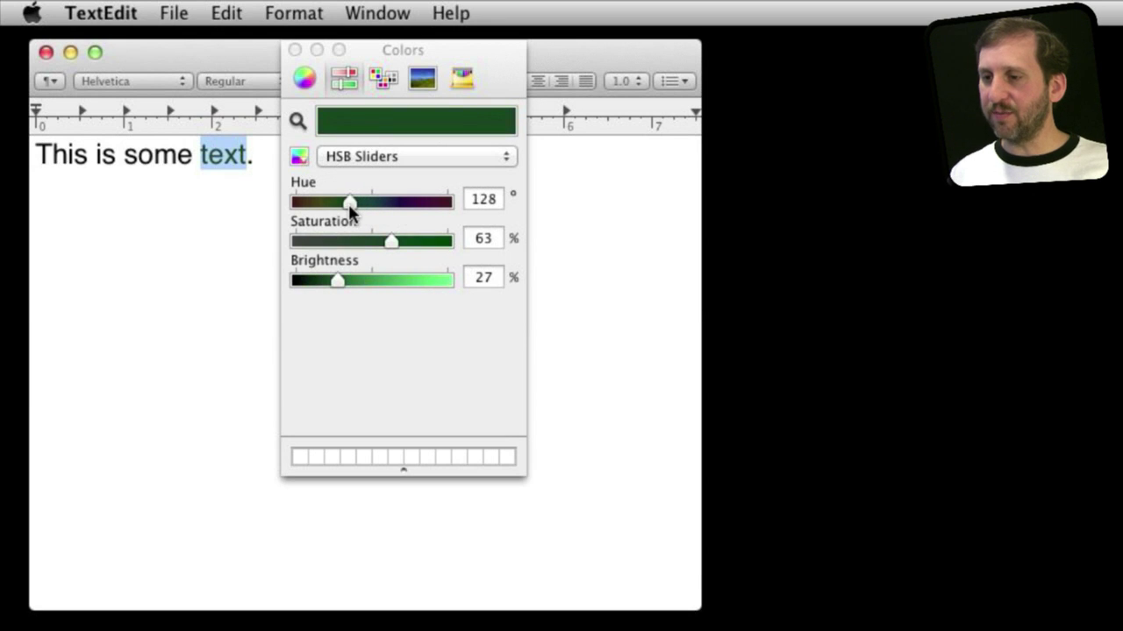
pyautogui.click(299, 158)
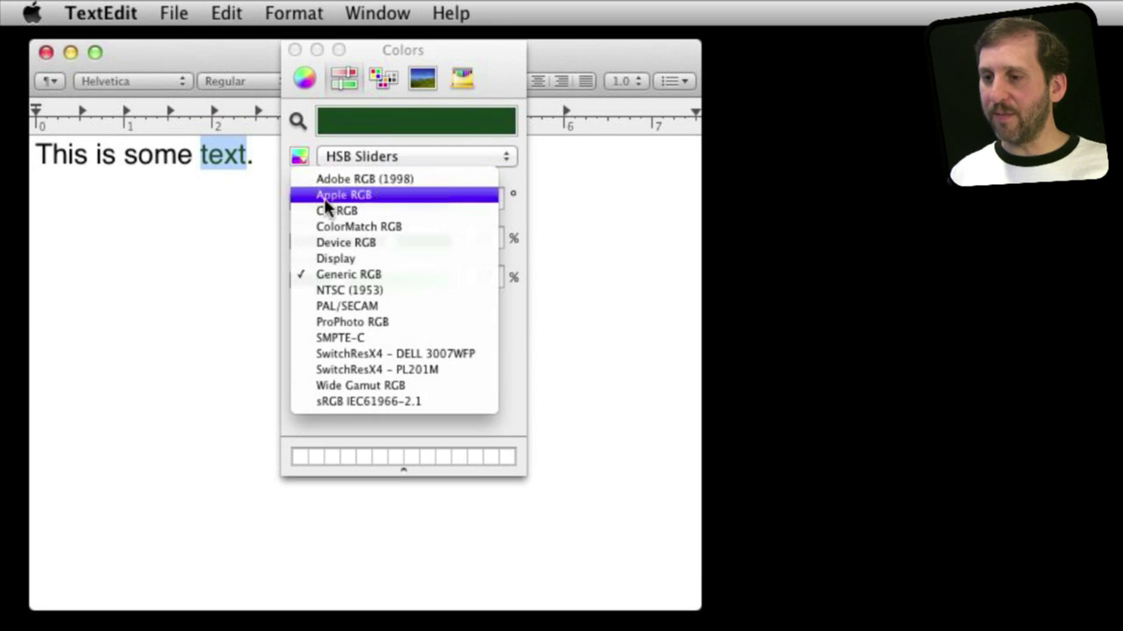
pyautogui.click(338, 295)
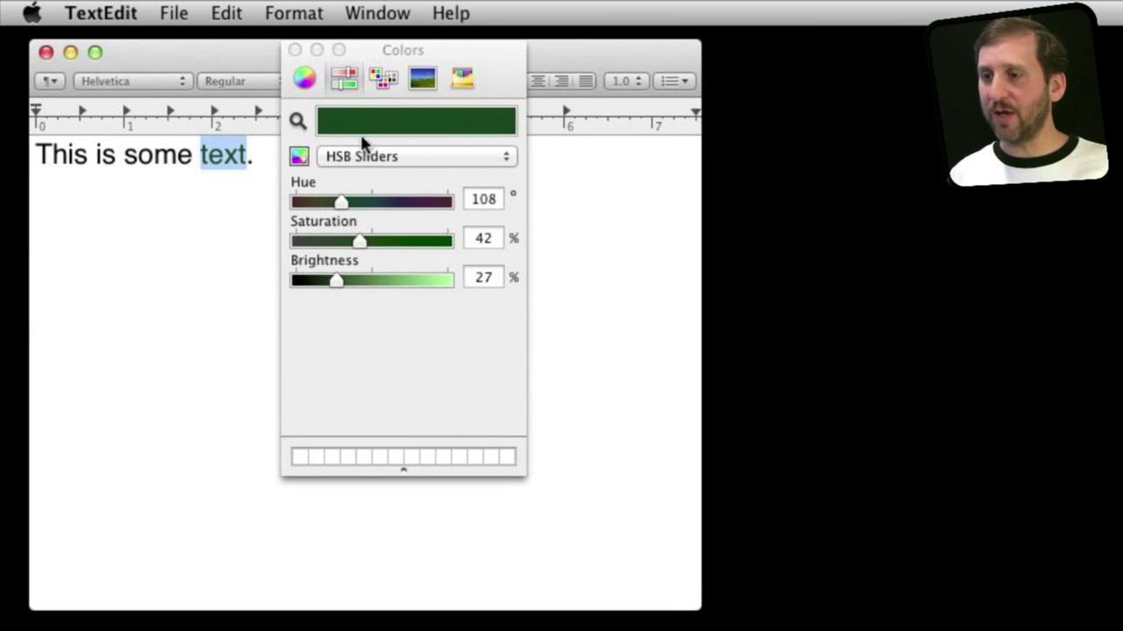
# Browse the colors in the Crayons and Apple palettes
pyautogui.click(384, 79)
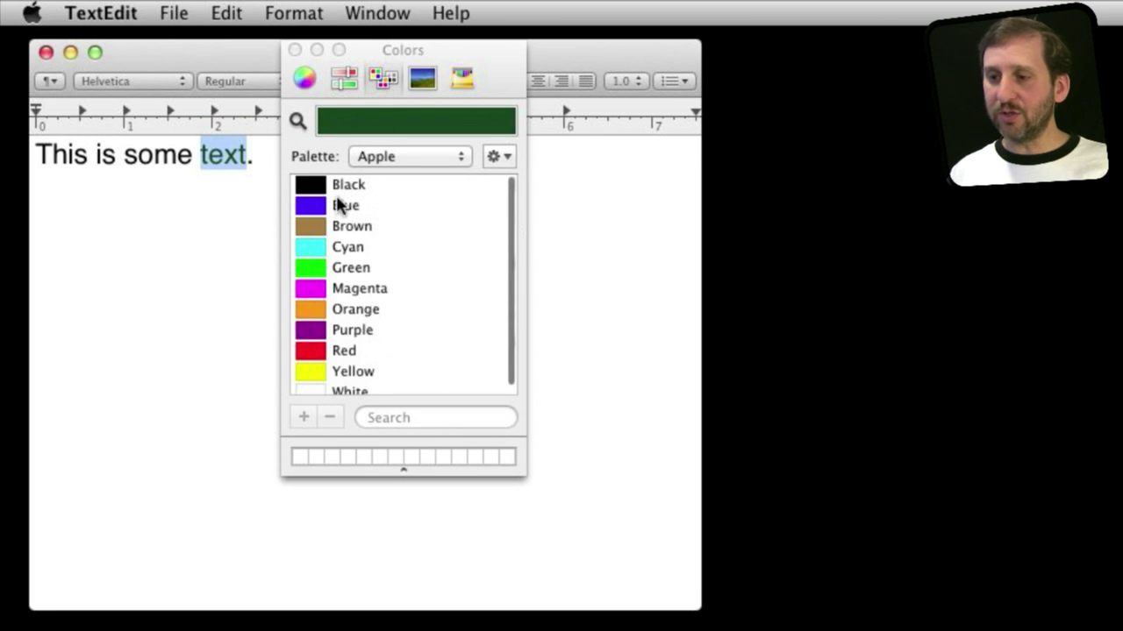
pyautogui.click(393, 160)
pyautogui.click(394, 98)
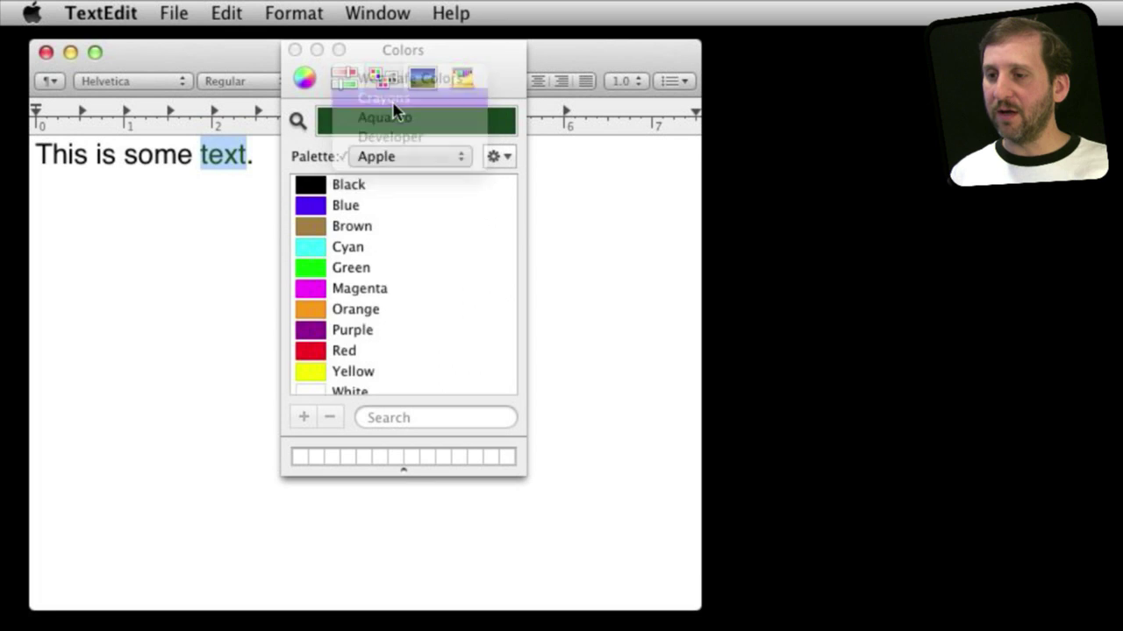
pyautogui.click(390, 160)
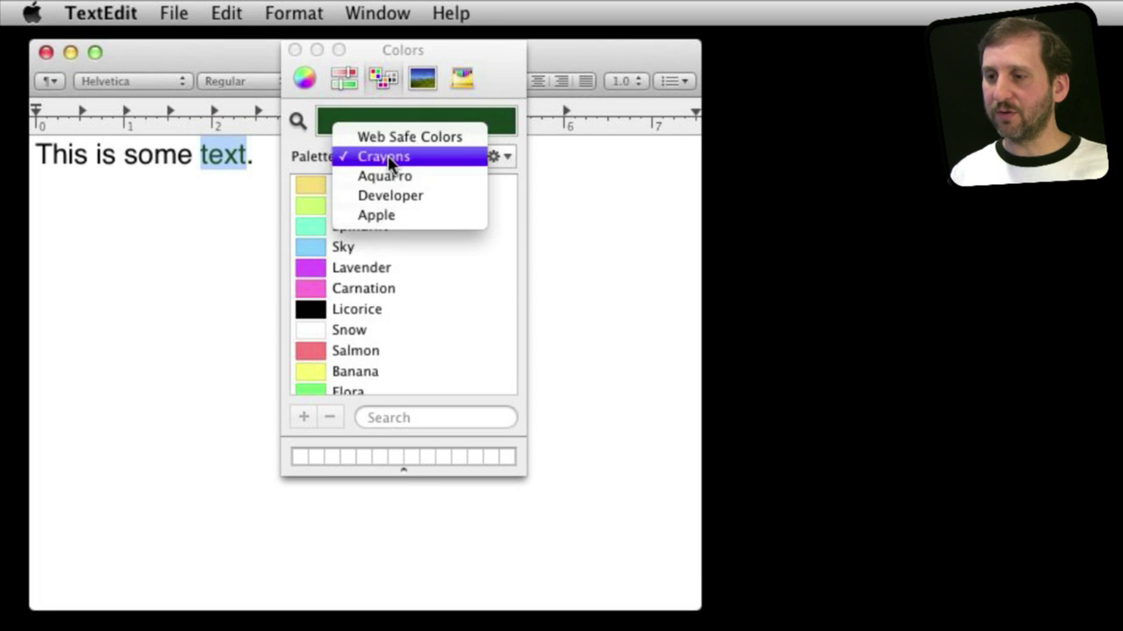
pyautogui.click(391, 216)
pyautogui.scroll(-1, 363, 316)
pyautogui.scroll(-1, 363, 319)
pyautogui.scroll(1, 358, 284)
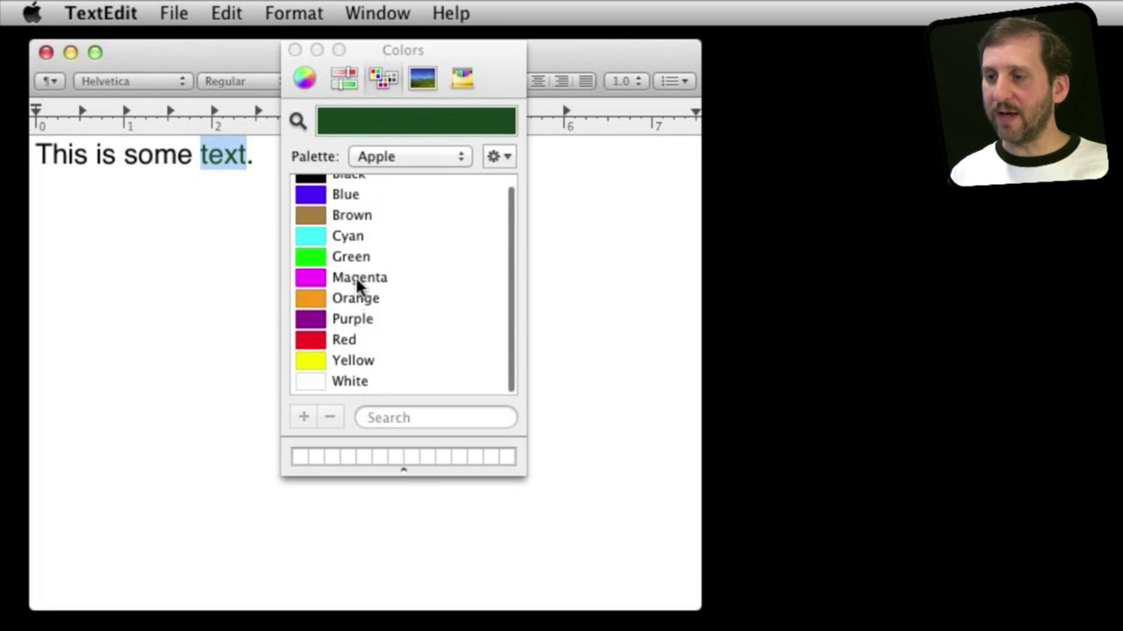
# Create a new color palette containing the current dark green, and leave the swatch's name as it is
pyautogui.click(510, 158)
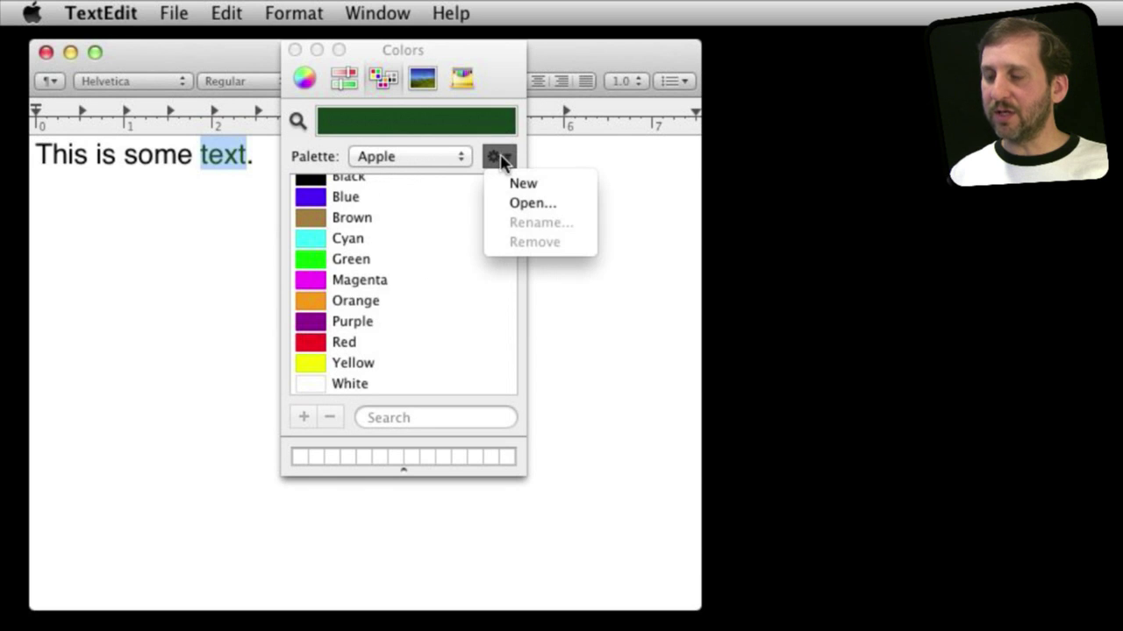
pyautogui.click(523, 181)
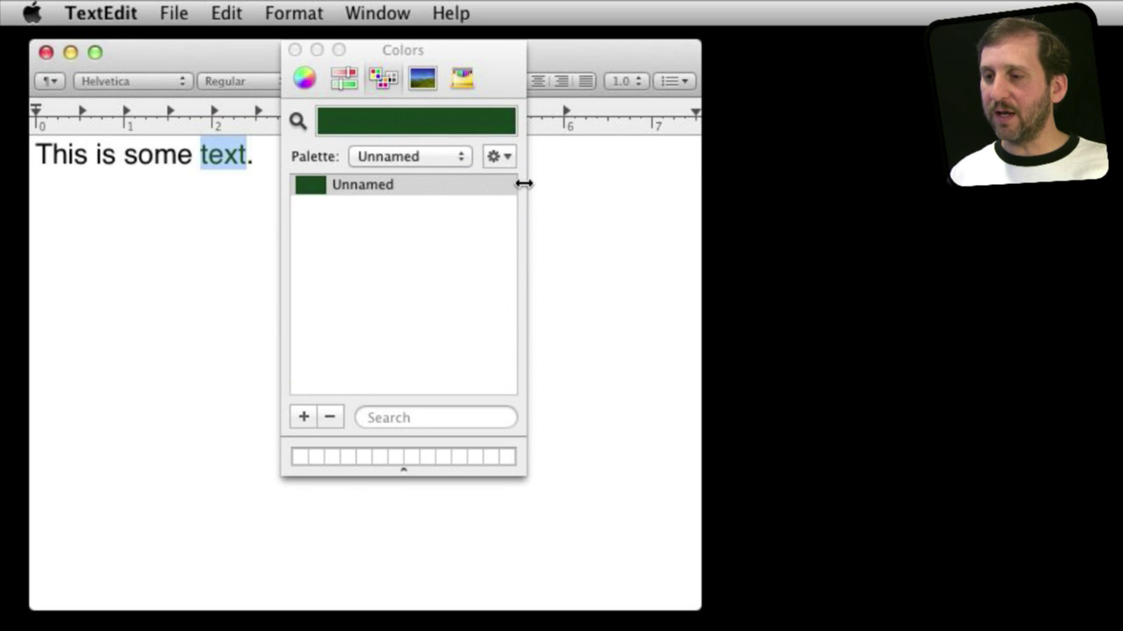
pyautogui.doubleClick(379, 184)
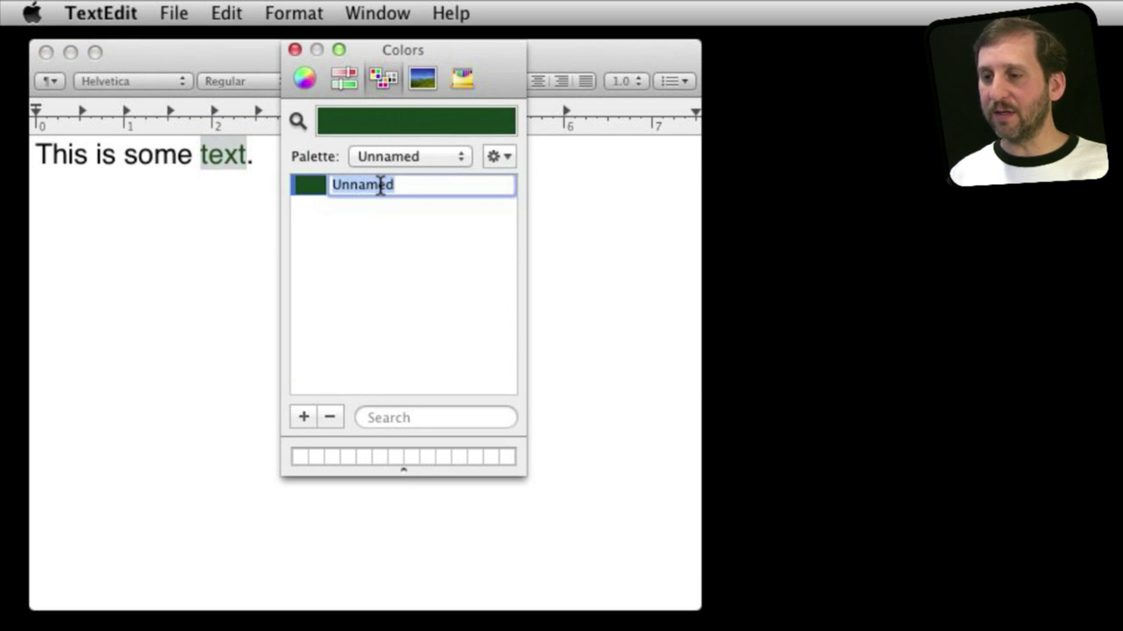
pyautogui.click(309, 199)
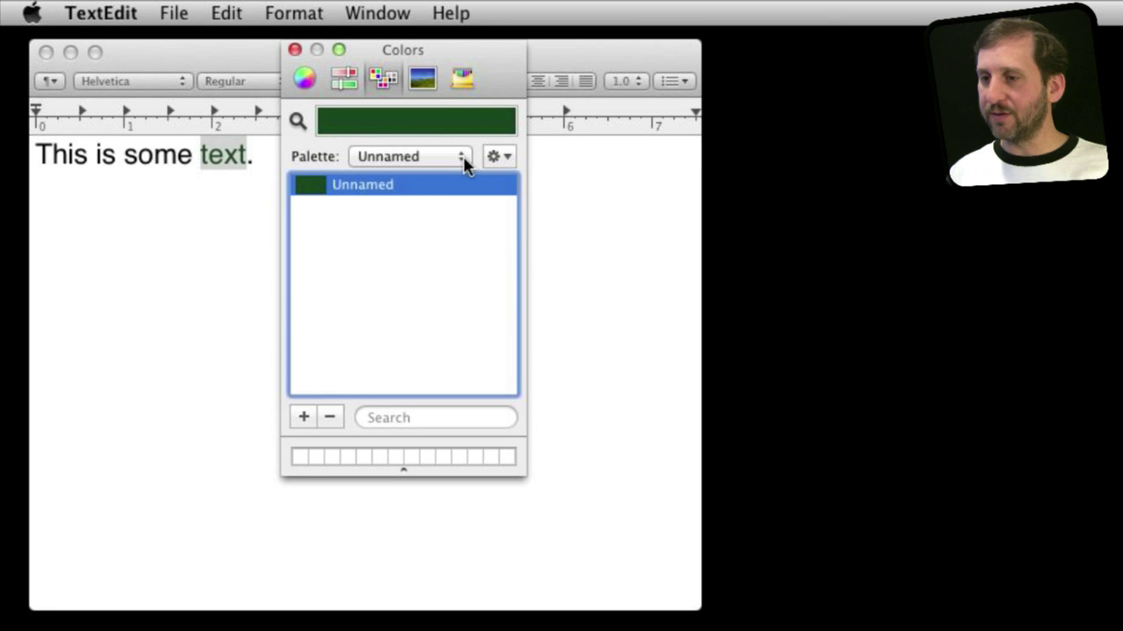
# Recolor the selected word on the color wheel, raising the brightness and picking a terracotta orange
pyautogui.click(304, 79)
pyautogui.moveTo(515, 291); pyautogui.dragTo(515, 210)
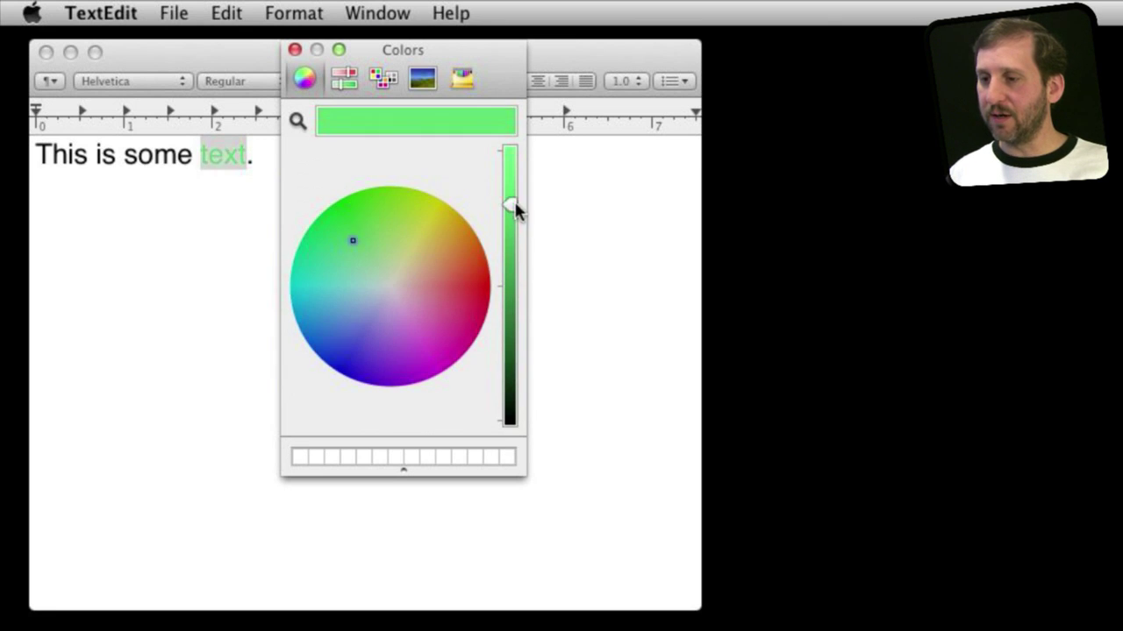
pyautogui.click(448, 278)
pyautogui.click(456, 270)
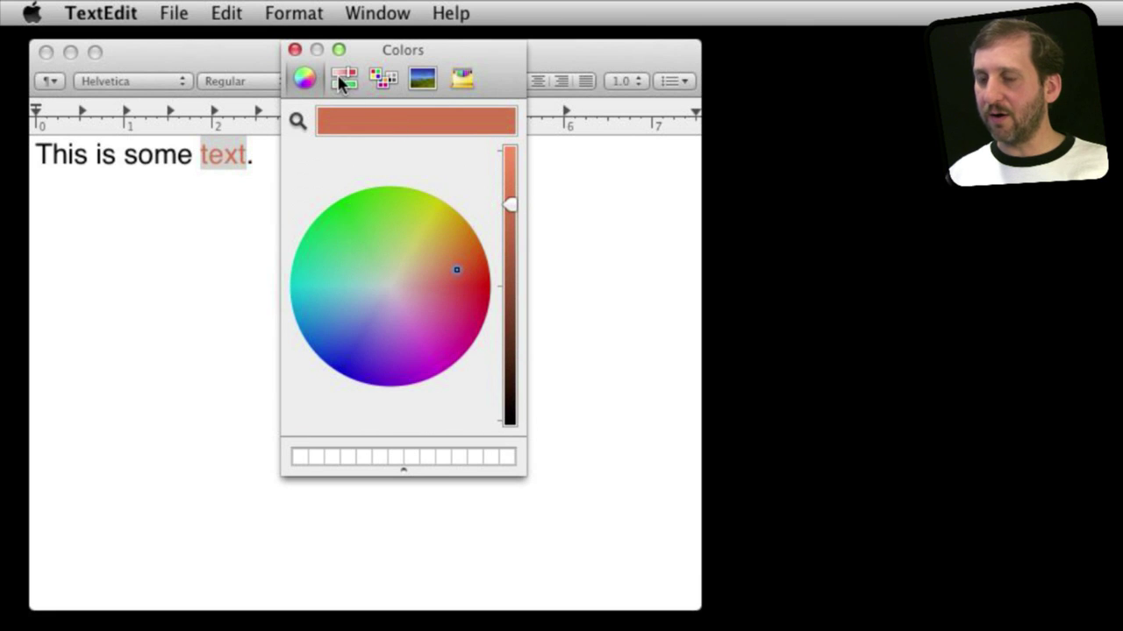
# View the terracotta color's HSB values, then add the color to the Unnamed palette as a second swatch
pyautogui.click(351, 82)
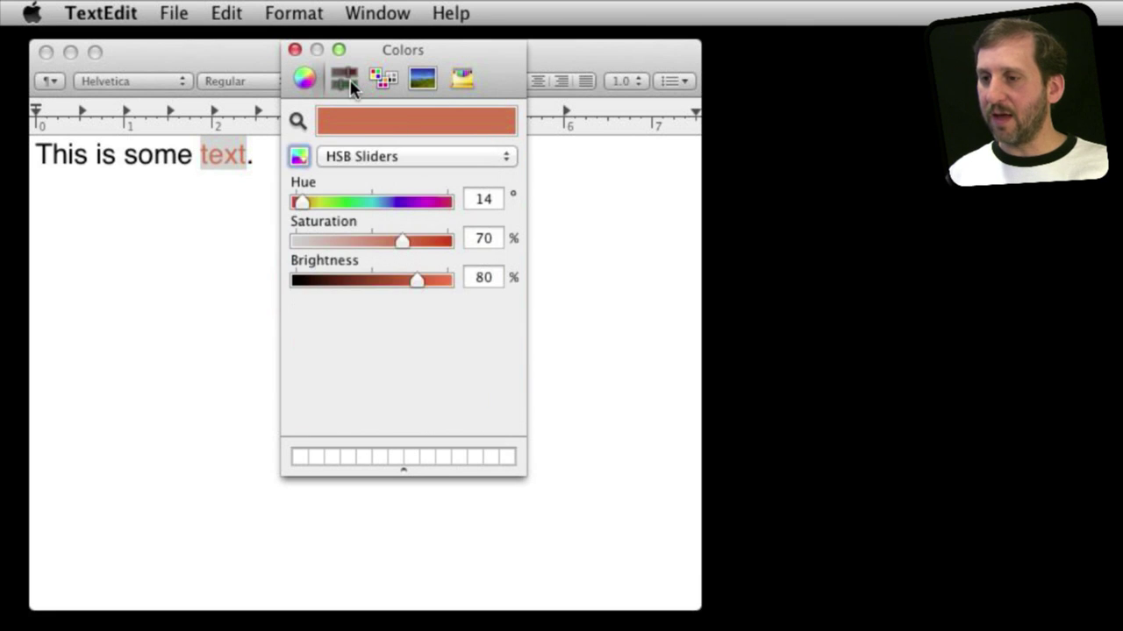
pyautogui.click(383, 81)
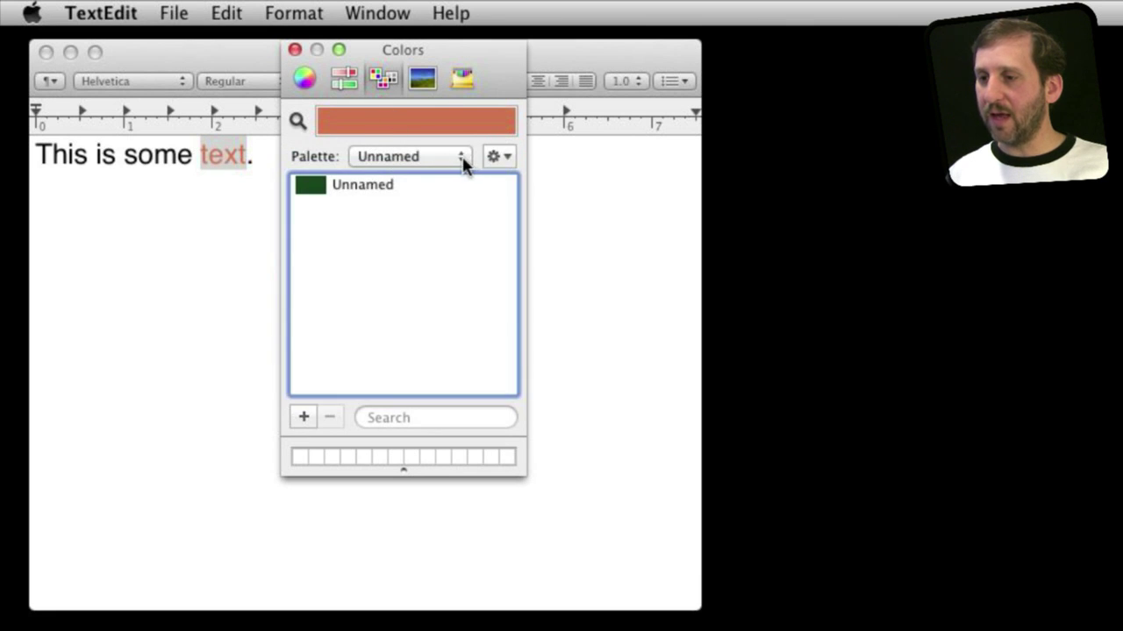
pyautogui.click(304, 417)
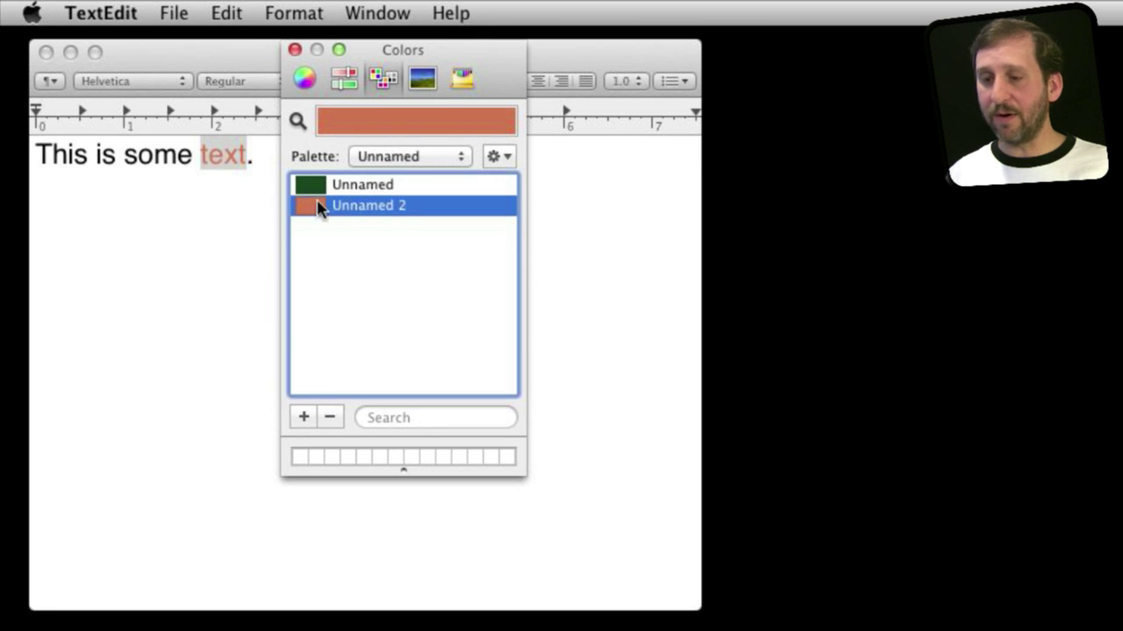
# Switch to the Web Safe Colors palette and browse through its hexadecimal swatches
pyautogui.click(405, 160)
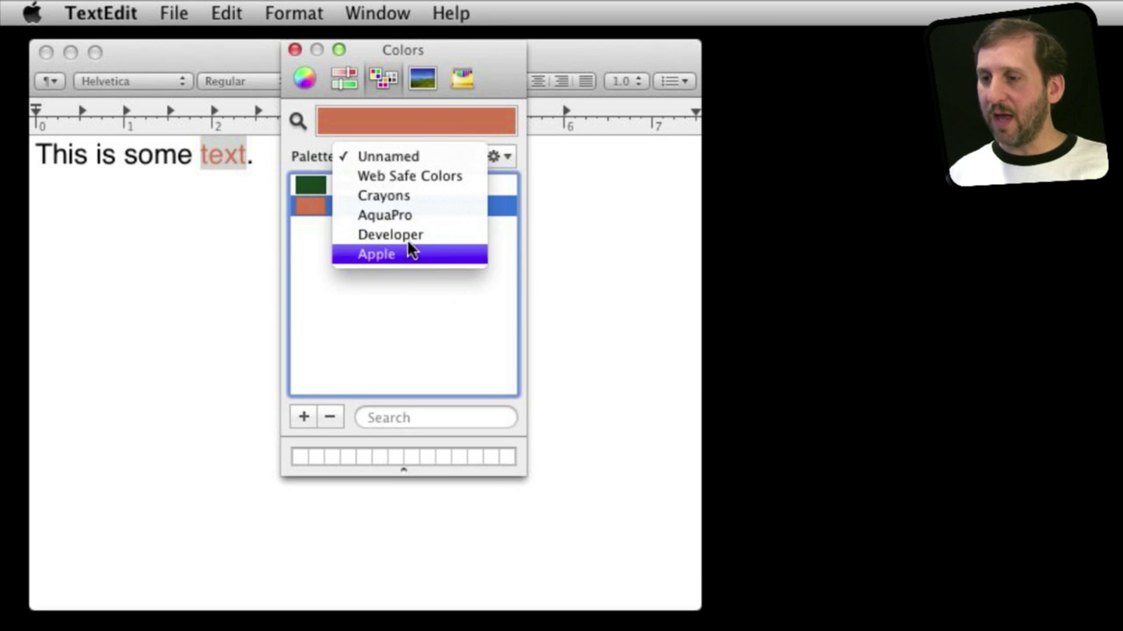
pyautogui.click(425, 176)
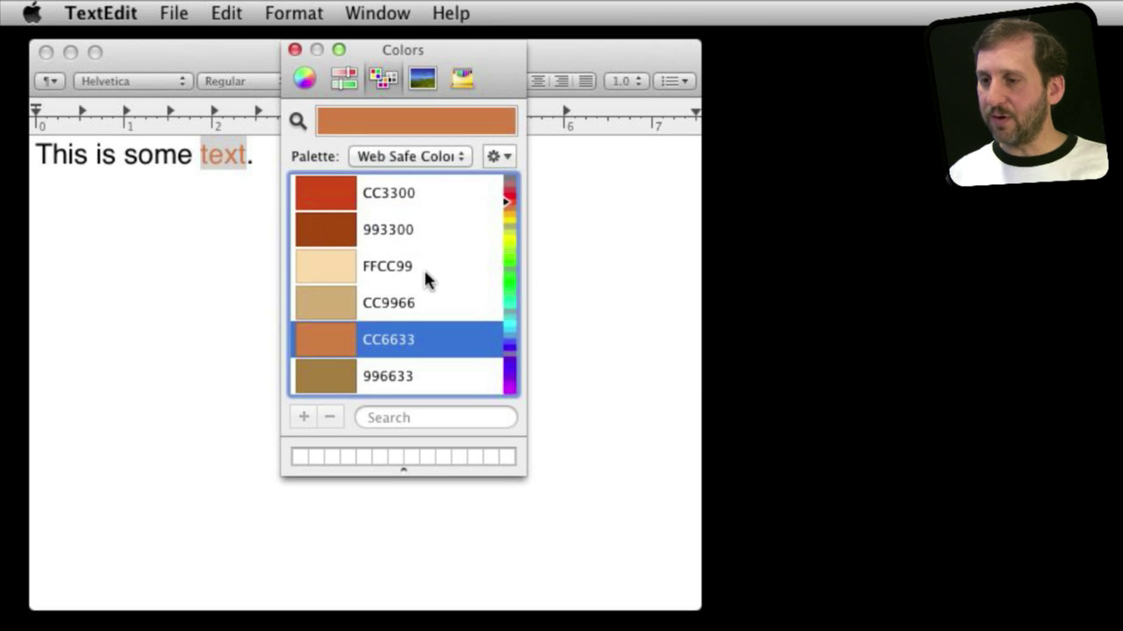
pyautogui.scroll(-15, 401, 289)
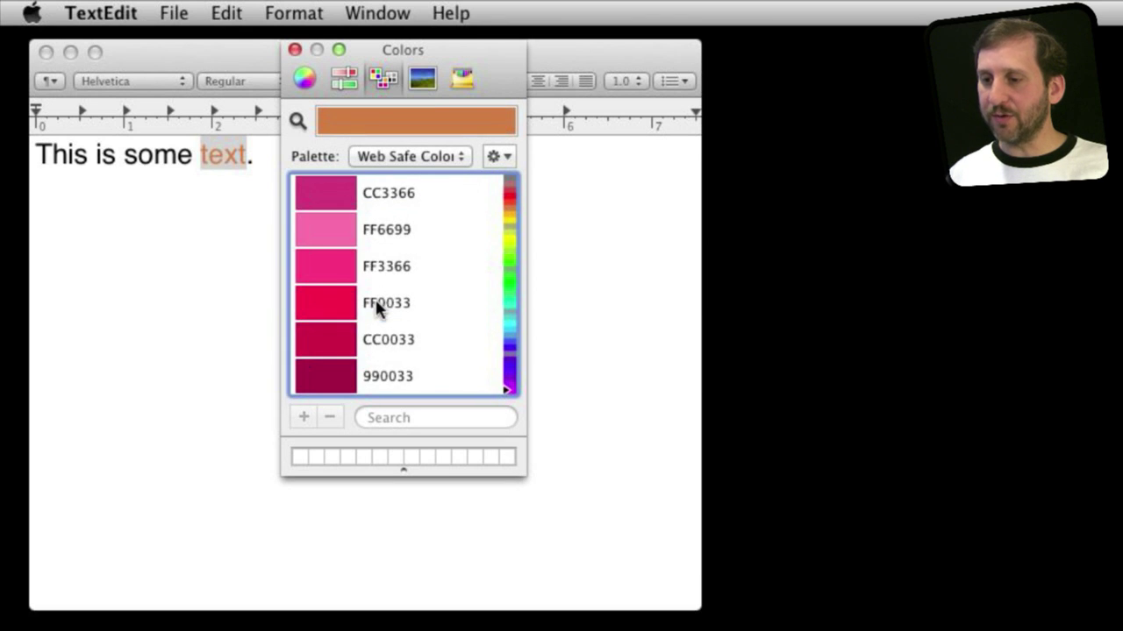
pyautogui.scroll(-8, 400, 255)
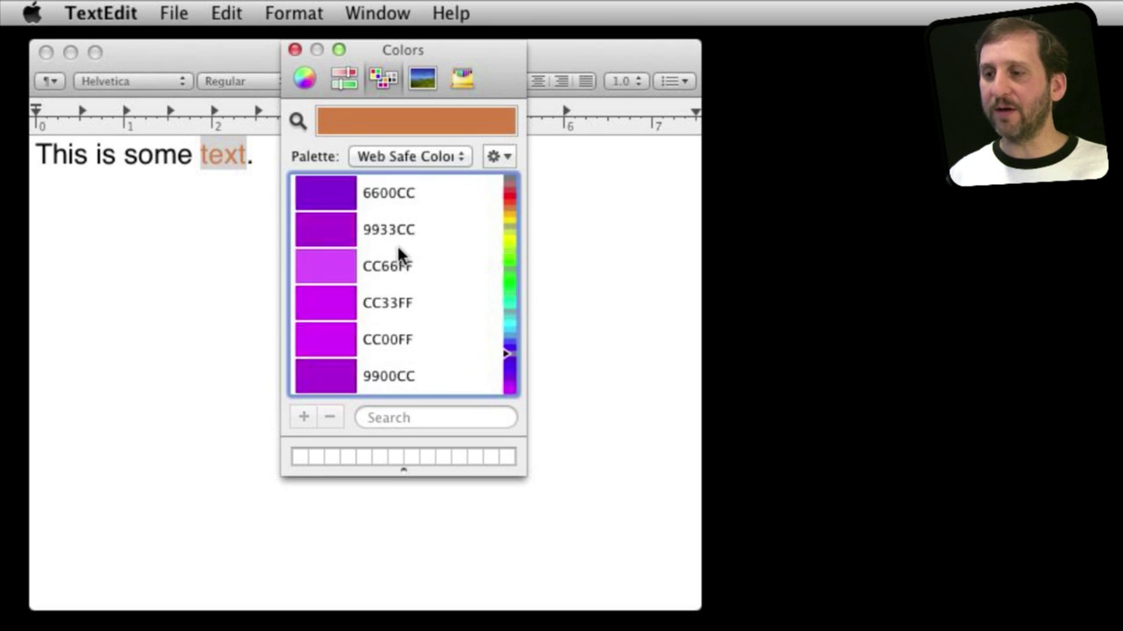
# Recolor the word bright green from the Spectrum image, and review the available images and palette options
pyautogui.click(423, 77)
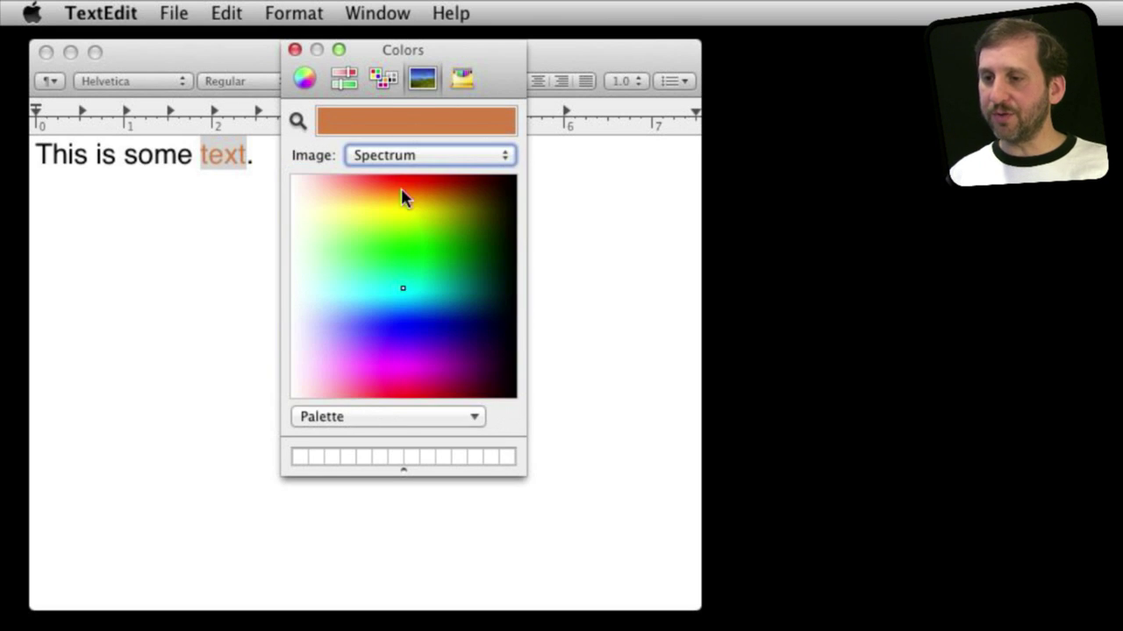
pyautogui.moveTo(414, 248)
pyautogui.mouseDown()
pyautogui.moveTo(429, 251)
pyautogui.moveTo(405, 312)
pyautogui.moveTo(400, 263)
pyautogui.mouseUp()
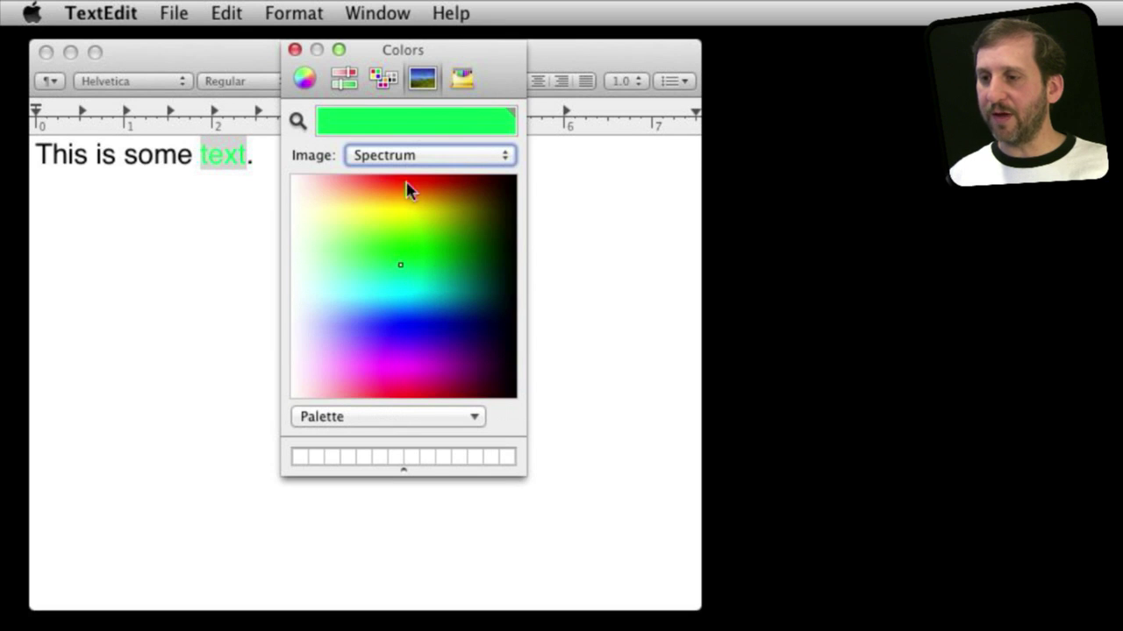
pyautogui.click(408, 156)
pyautogui.click(404, 263)
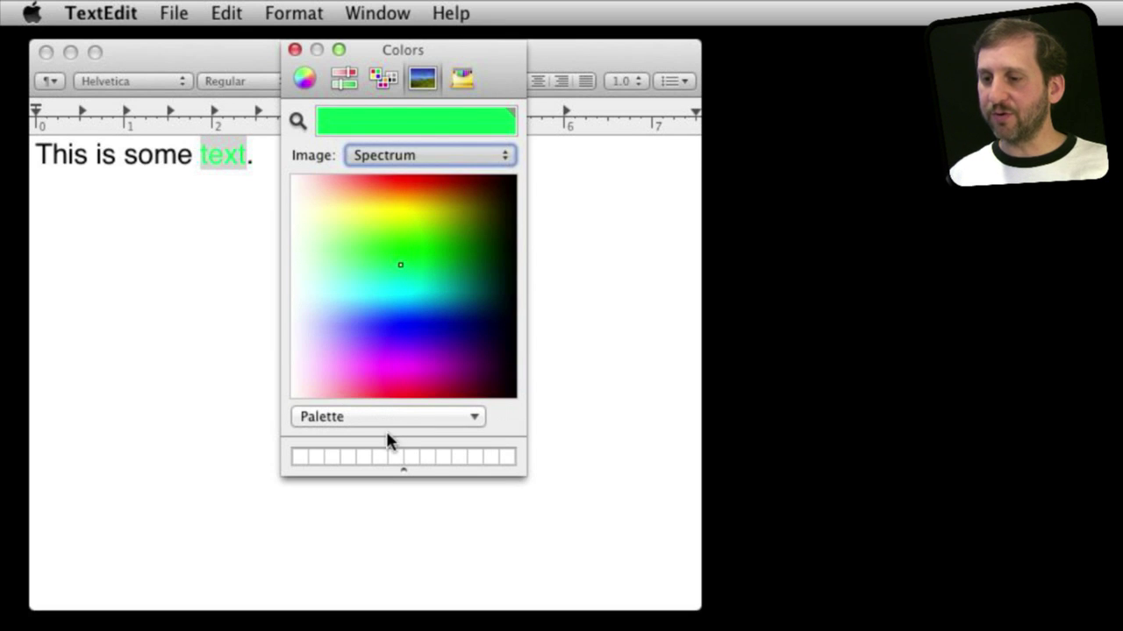
pyautogui.click(392, 417)
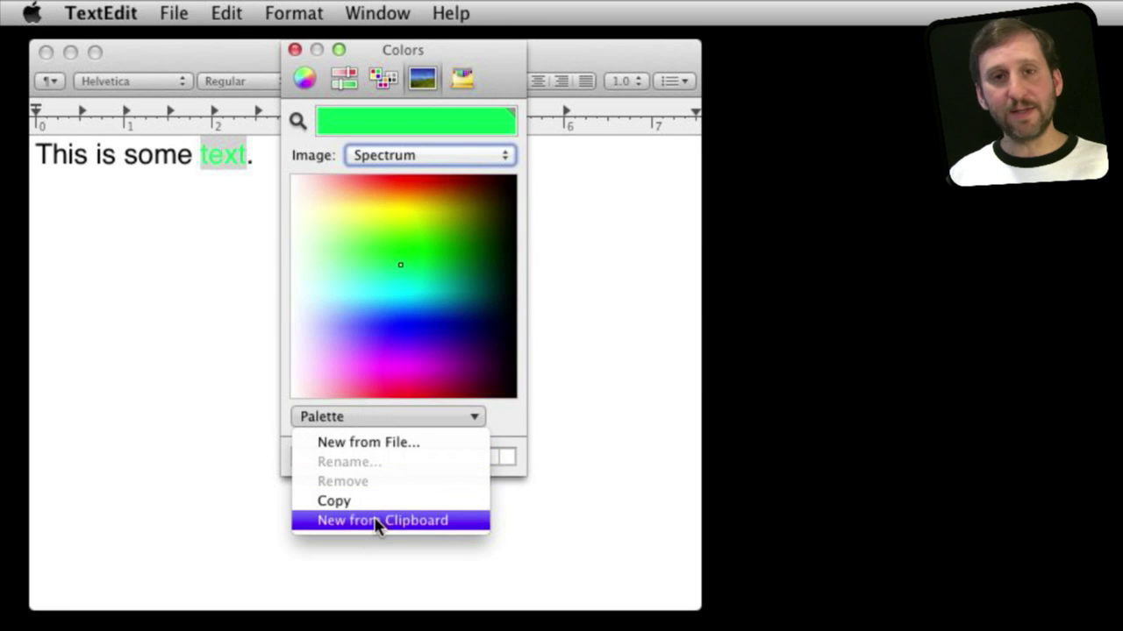
pyautogui.click(424, 265)
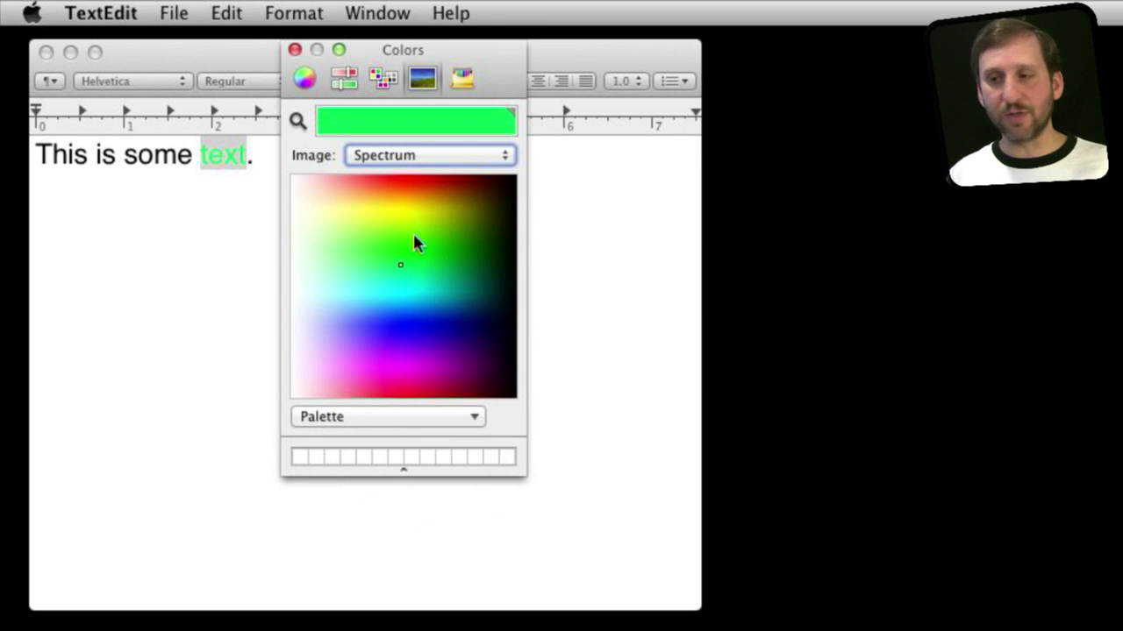
# Try several crayon colors on the selected word using the crayon picker
pyautogui.click(460, 80)
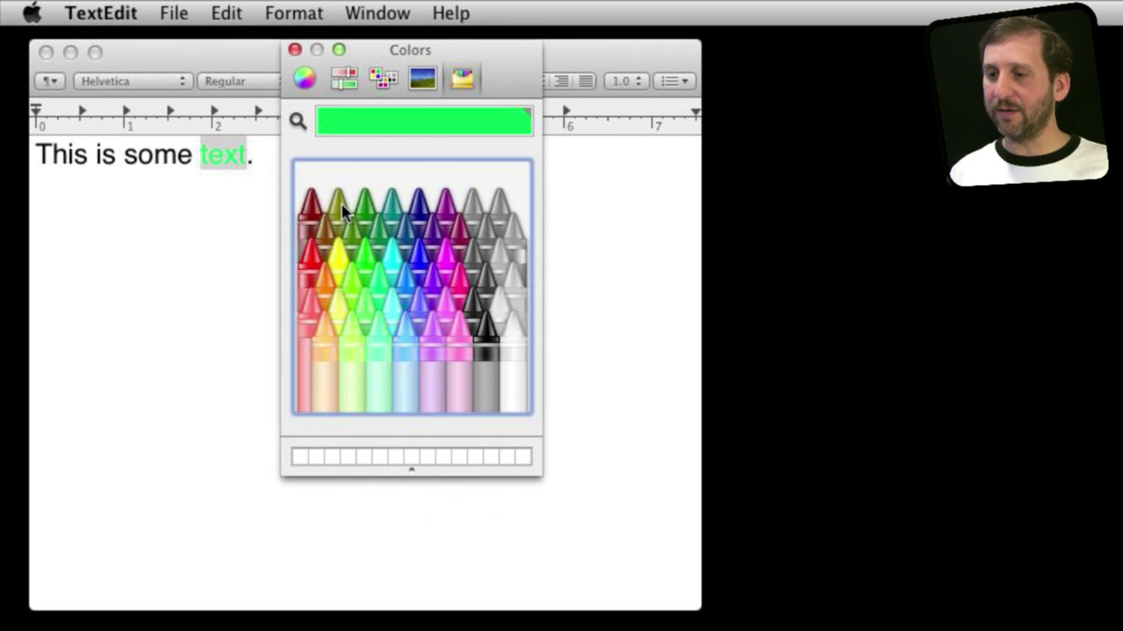
pyautogui.click(392, 208)
pyautogui.click(418, 207)
pyautogui.click(411, 289)
pyautogui.click(432, 289)
pyautogui.click(399, 332)
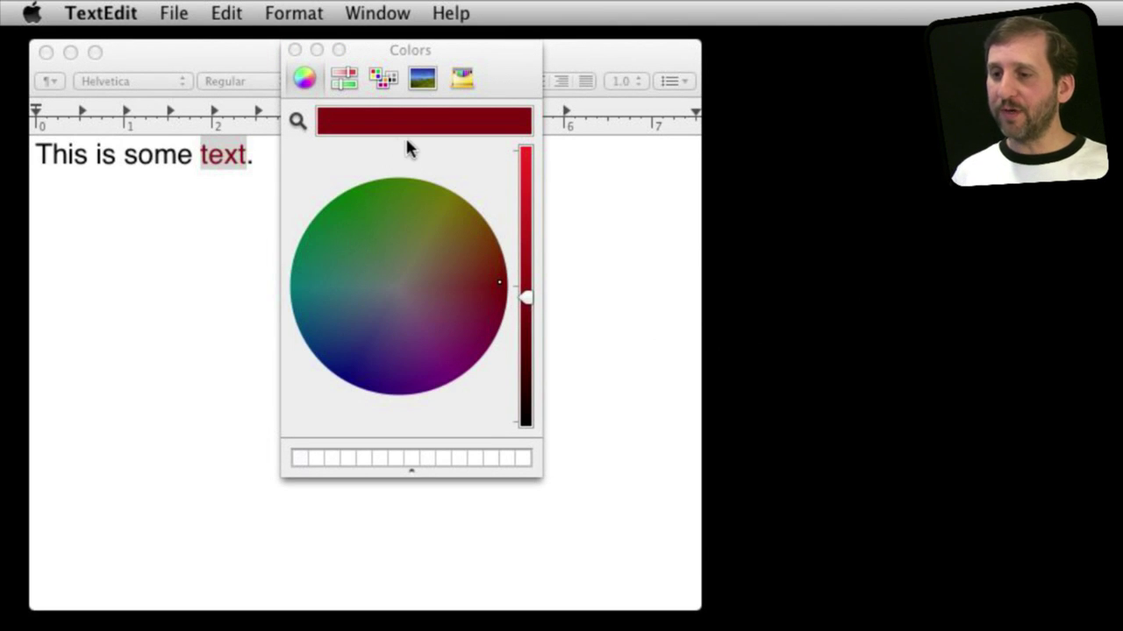
# Store the dark red in the first slot of the swatch row and use that swatch to color the words "text" and "is"
pyautogui.click(221, 163)
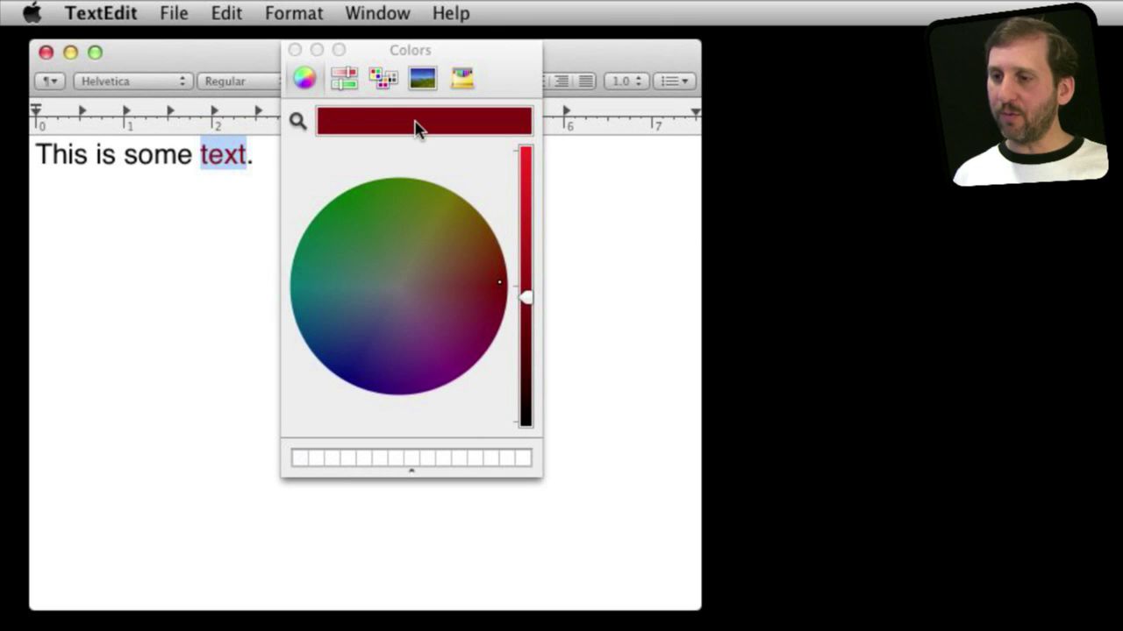
pyautogui.moveTo(416, 128); pyautogui.dragTo(300, 467)
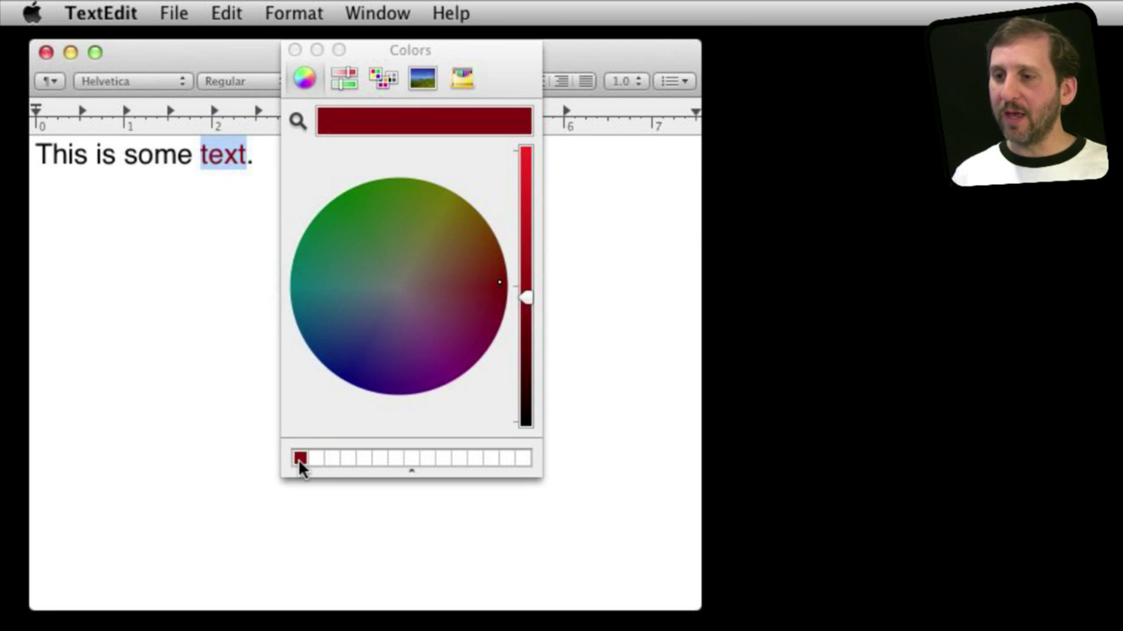
pyautogui.click(368, 282)
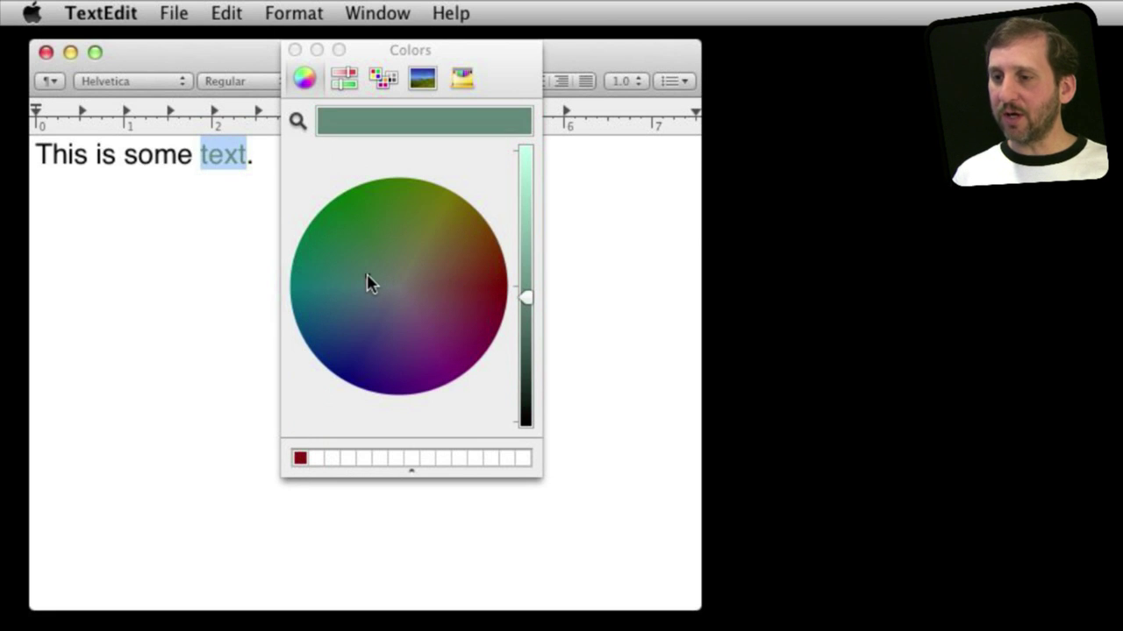
pyautogui.click(300, 459)
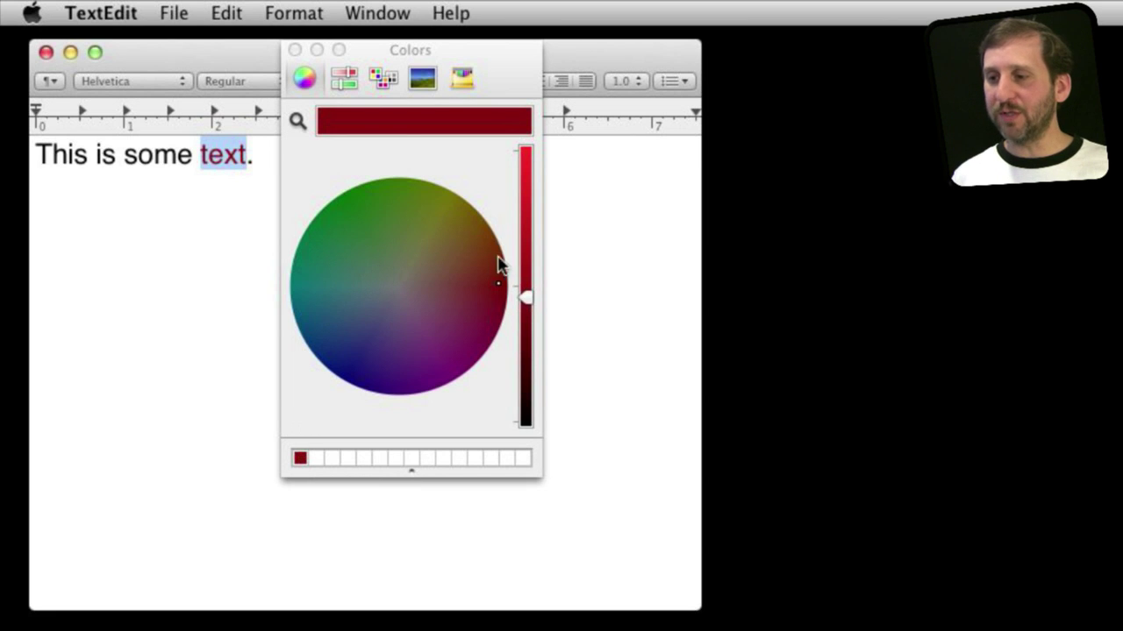
pyautogui.doubleClick(105, 154)
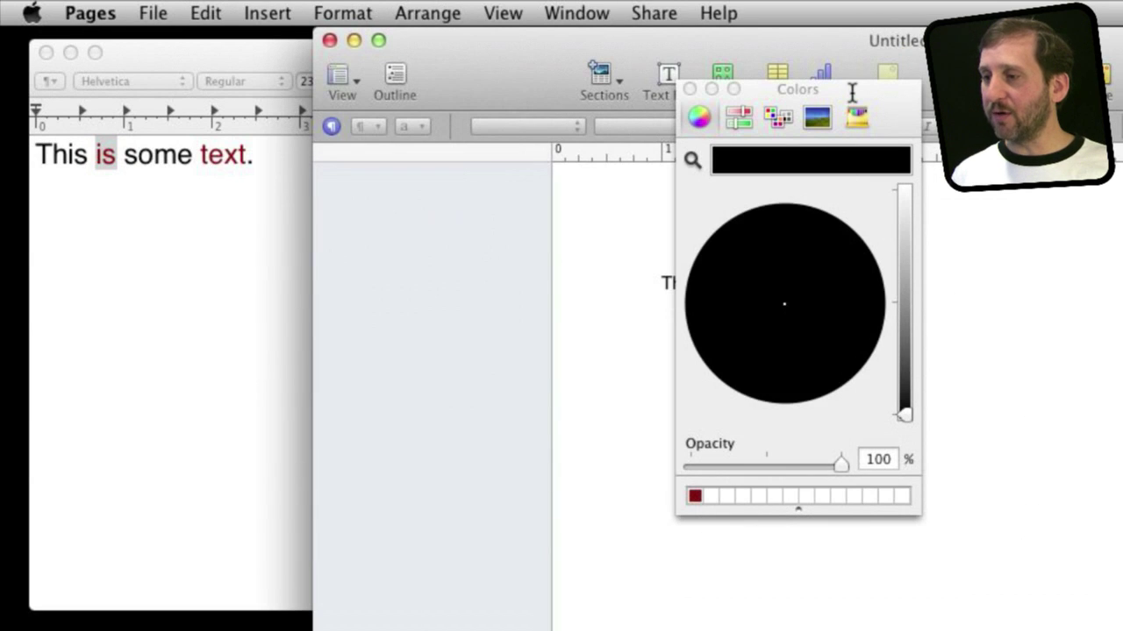
# In Pages, move the Colors window clear of the text and apply the saved dark red swatch to the word "another"
pyautogui.moveTo(852, 92); pyautogui.dragTo(744, 220)
pyautogui.click(502, 13)
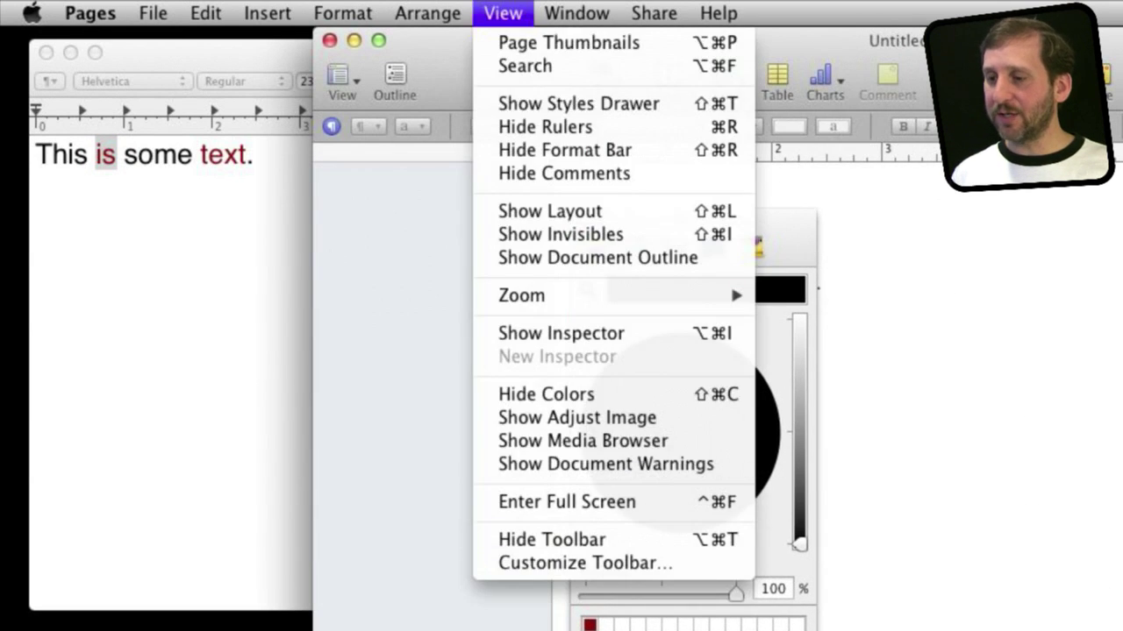
pyautogui.click(885, 438)
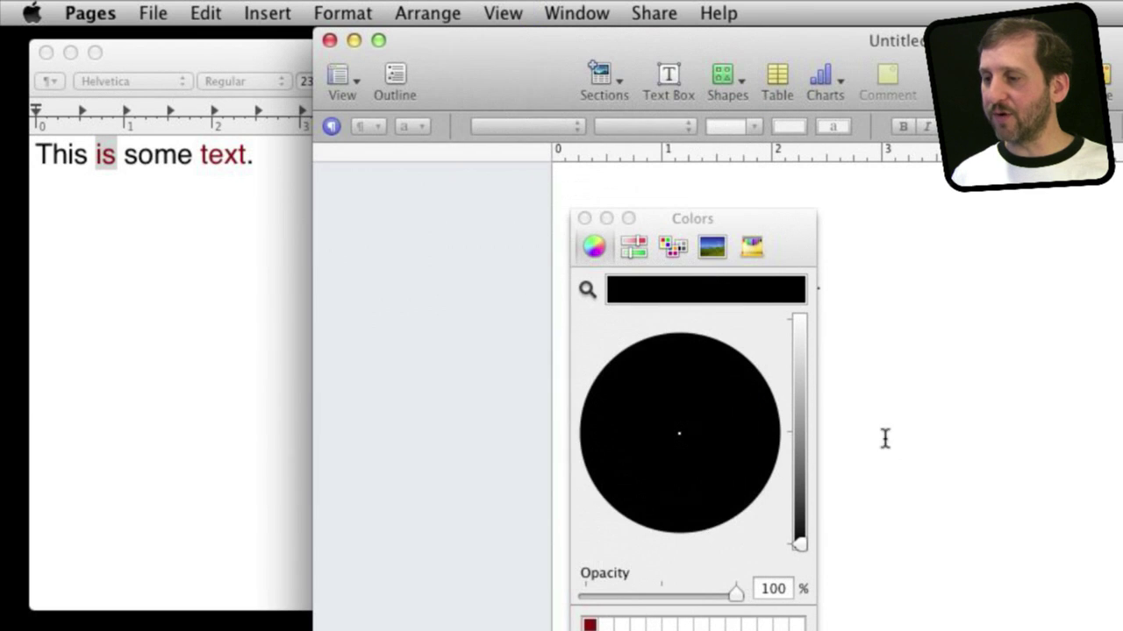
pyautogui.moveTo(740, 218); pyautogui.dragTo(520, 35)
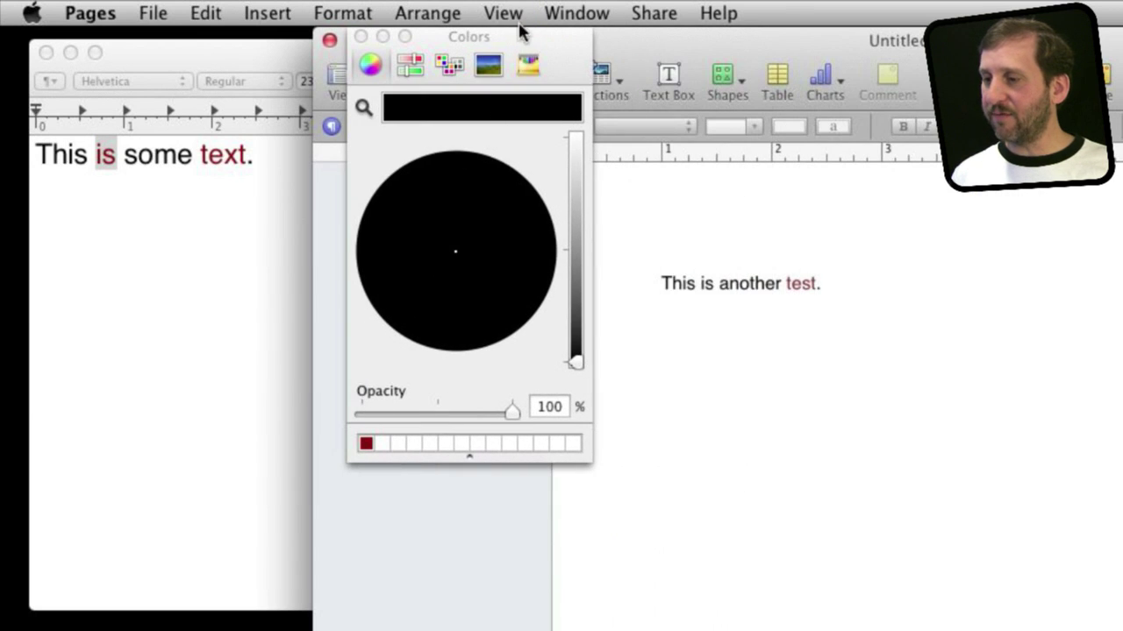
pyautogui.click(365, 444)
pyautogui.doubleClick(755, 281)
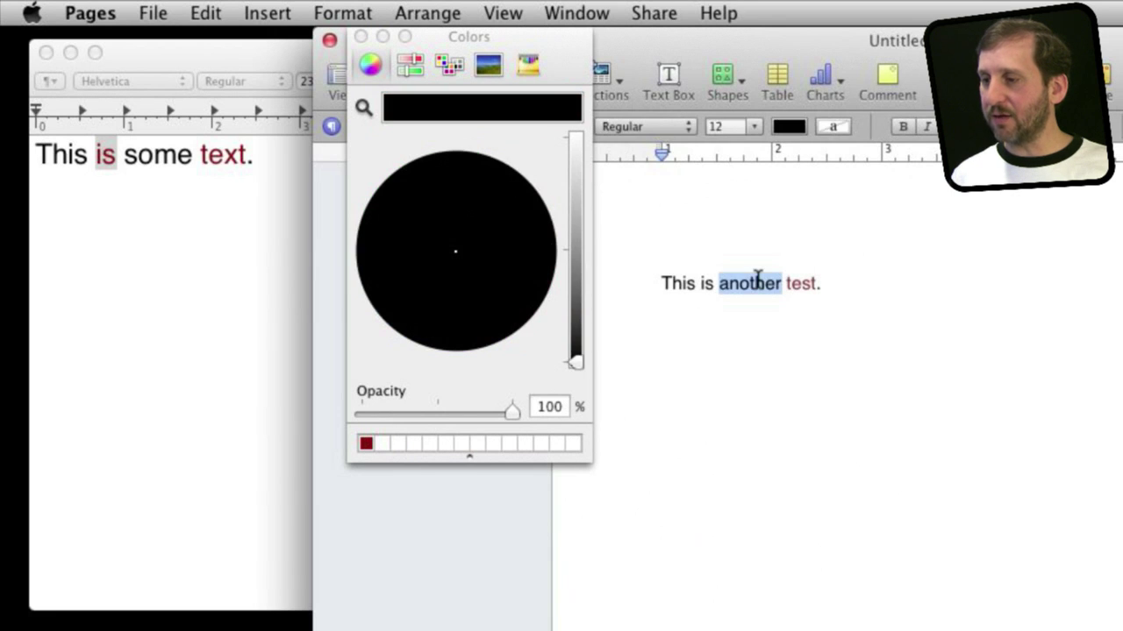
pyautogui.click(366, 443)
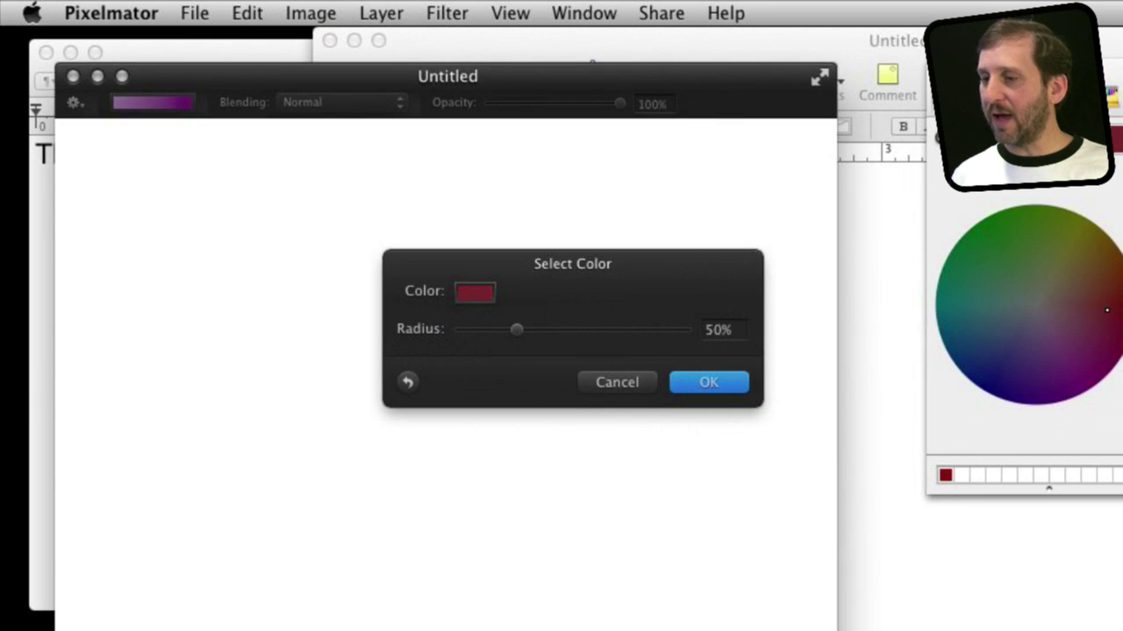
# In Pixelmator, set the color in the Select Color dialog to the saved dark red swatch
pyautogui.click(478, 296)
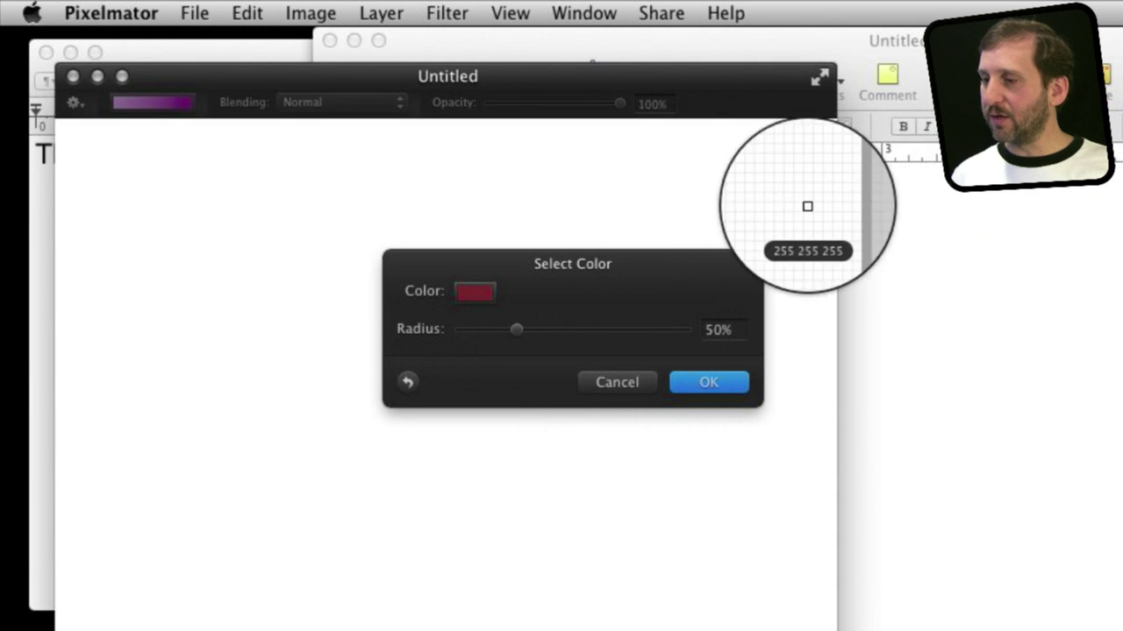
pyautogui.click(465, 294)
pyautogui.moveTo(1000, 69); pyautogui.dragTo(816, 93)
pyautogui.click(739, 164)
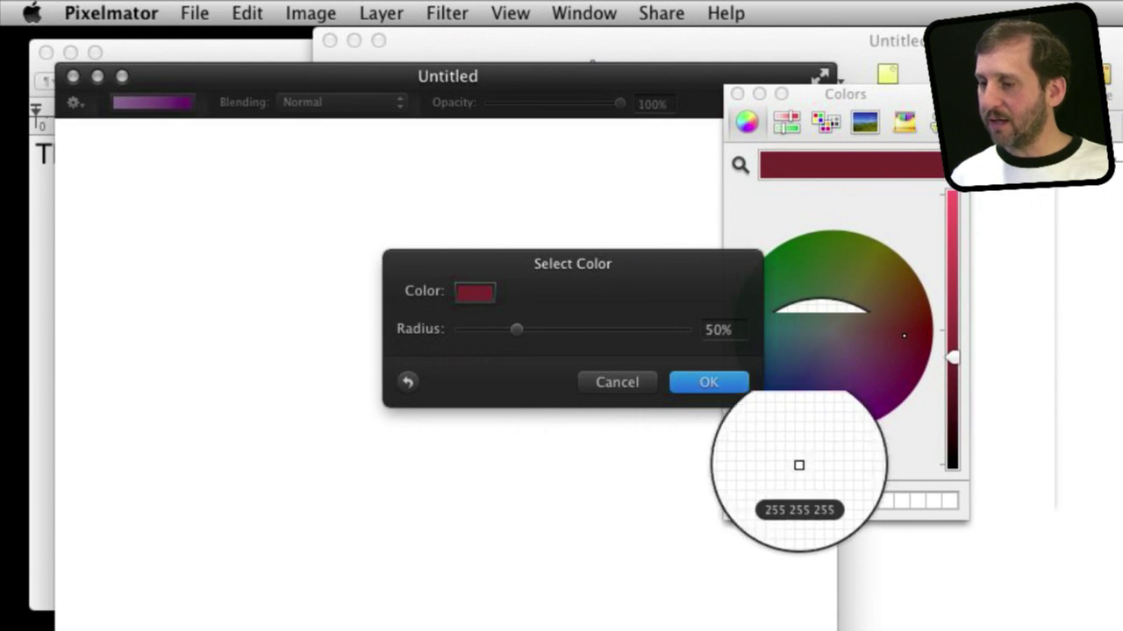
pyautogui.moveTo(903, 94); pyautogui.dragTo(1023, 121)
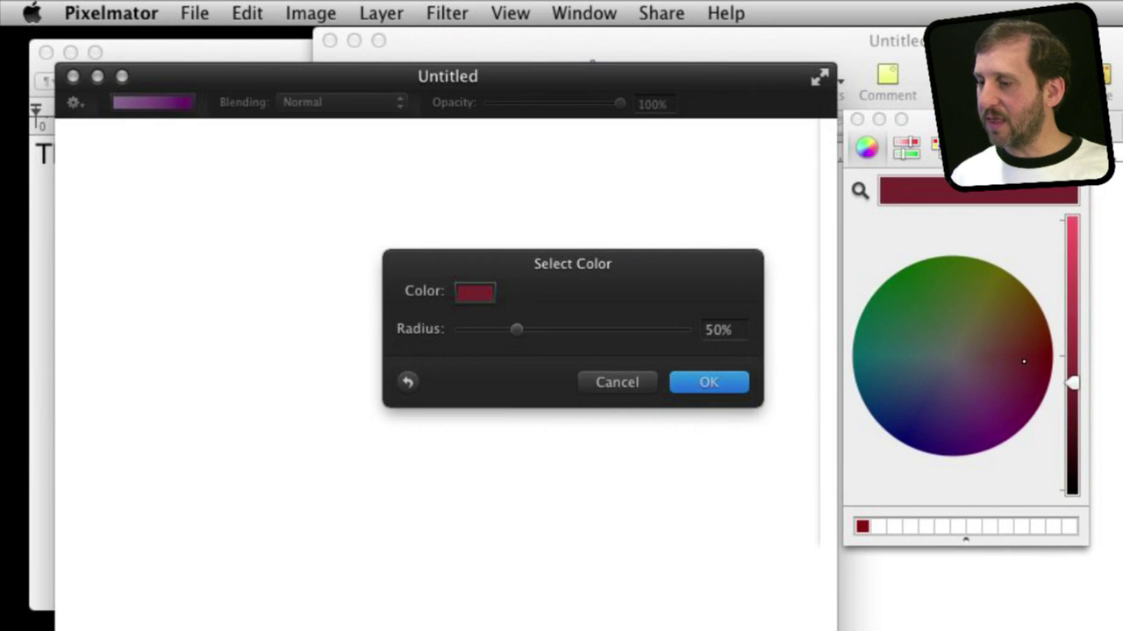
pyautogui.click(862, 527)
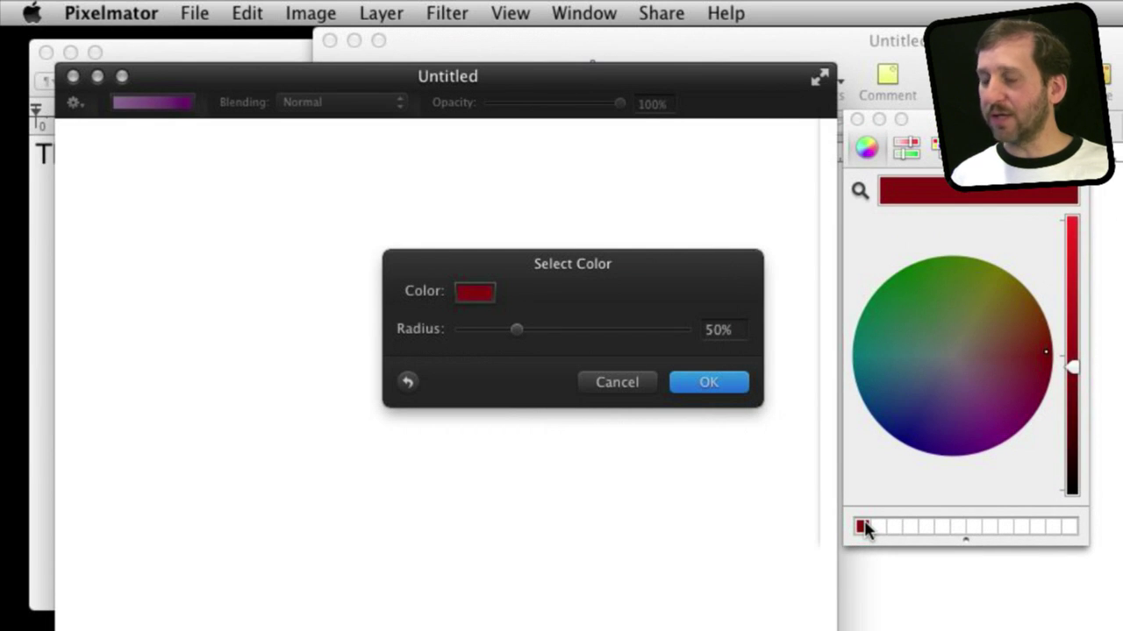